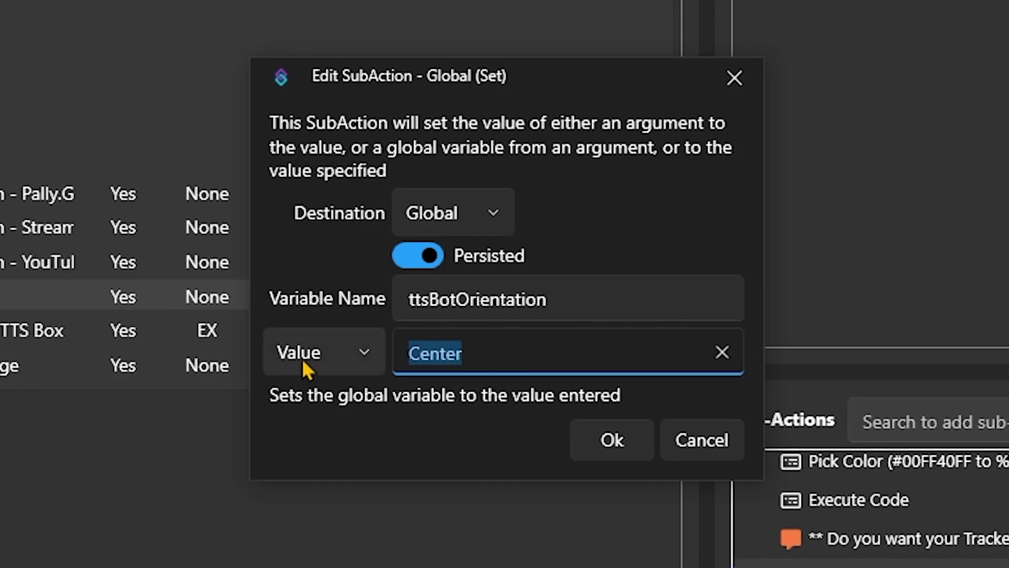
# - Replace Center with Left in the sub-action's Value field
pyautogui.write('Left')
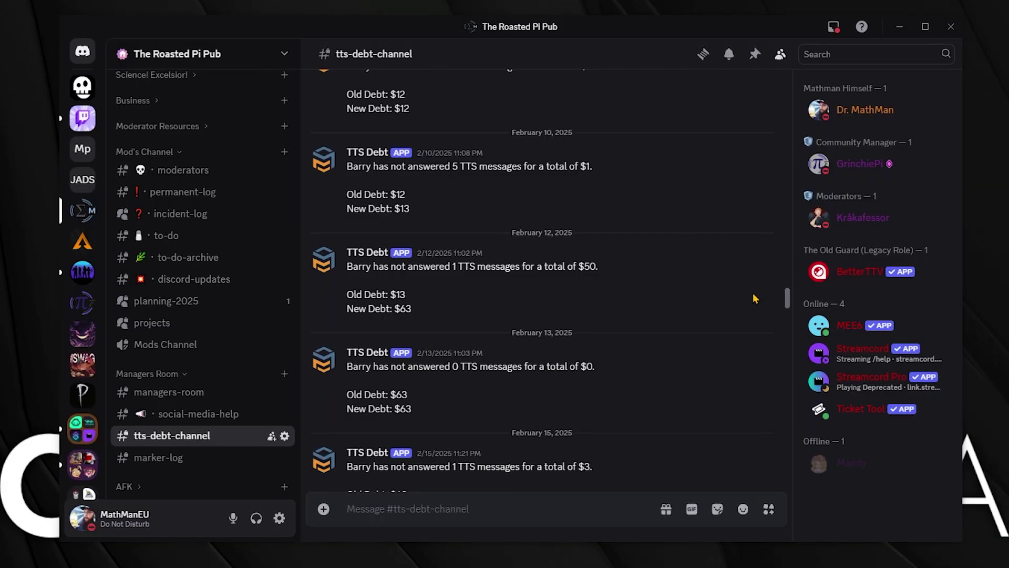
pyautogui.scroll(-2, 758, 299)
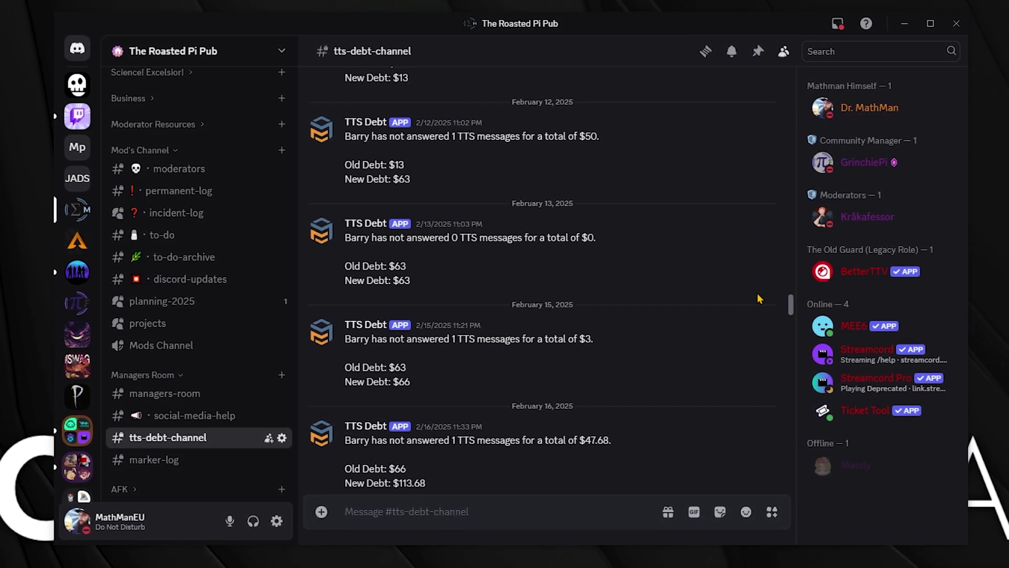
pyautogui.scroll(-1, 762, 294)
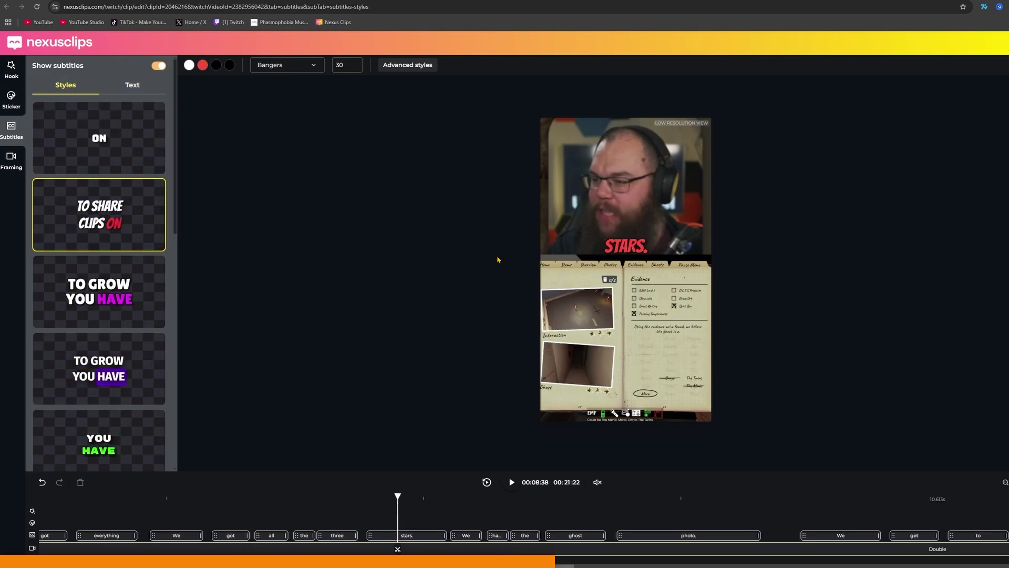
# - Pick red as the highlight colour for the Bangers-style subtitles
pyautogui.click(202, 65)
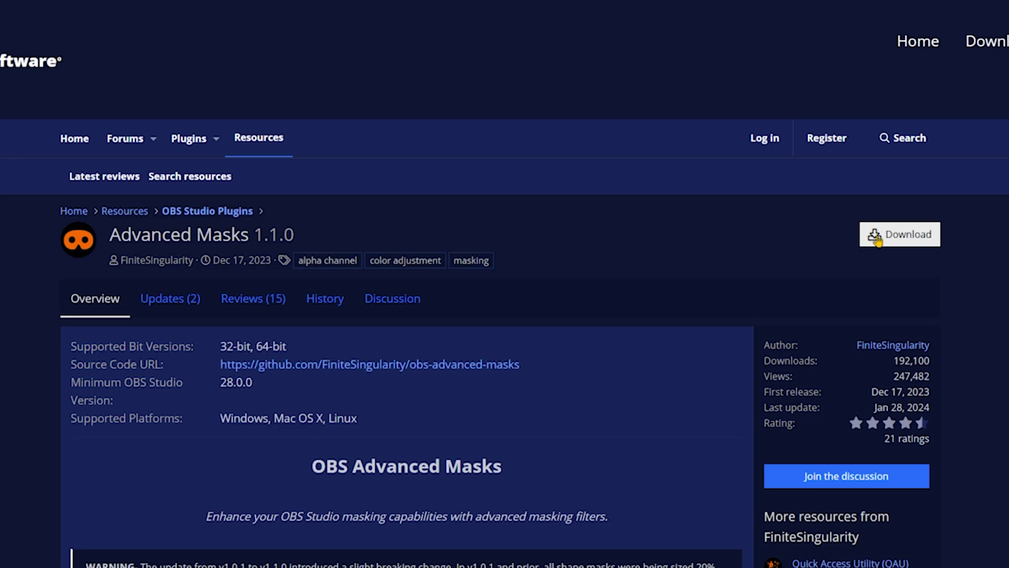
# - Copy the plugin's obs-plugins and data folders into OBS - Test Rig, replacing existing files
pyautogui.click(876, 237)
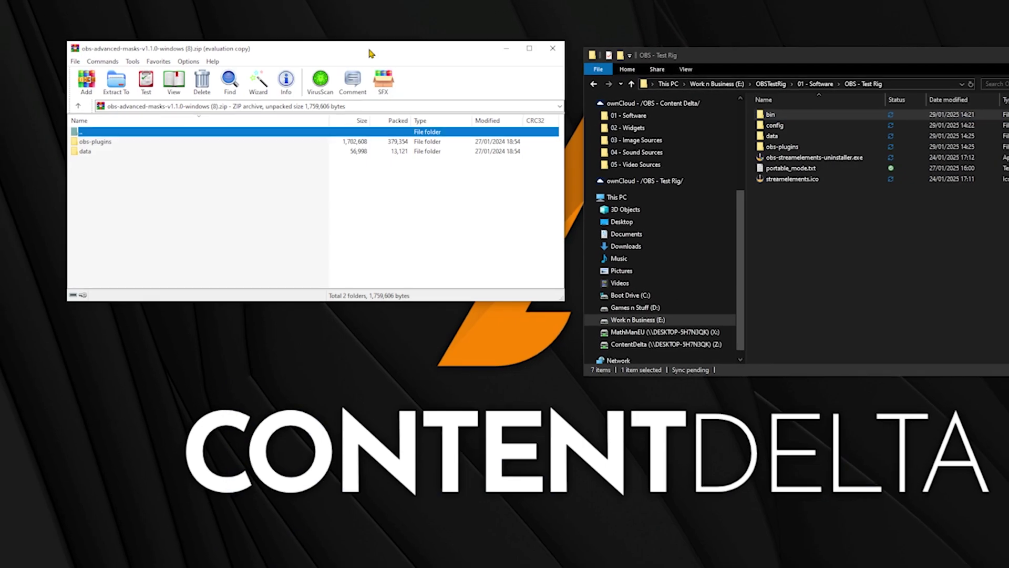
pyautogui.moveTo(184, 184); pyautogui.dragTo(55, 143)
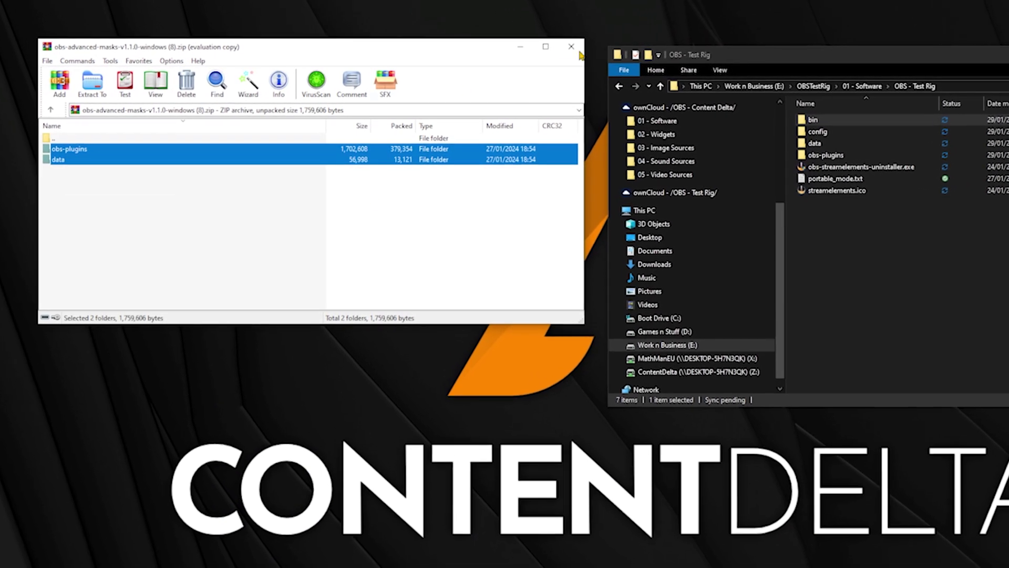
pyautogui.moveTo(663, 216); pyautogui.dragTo(898, 245)
pyautogui.click(210, 243)
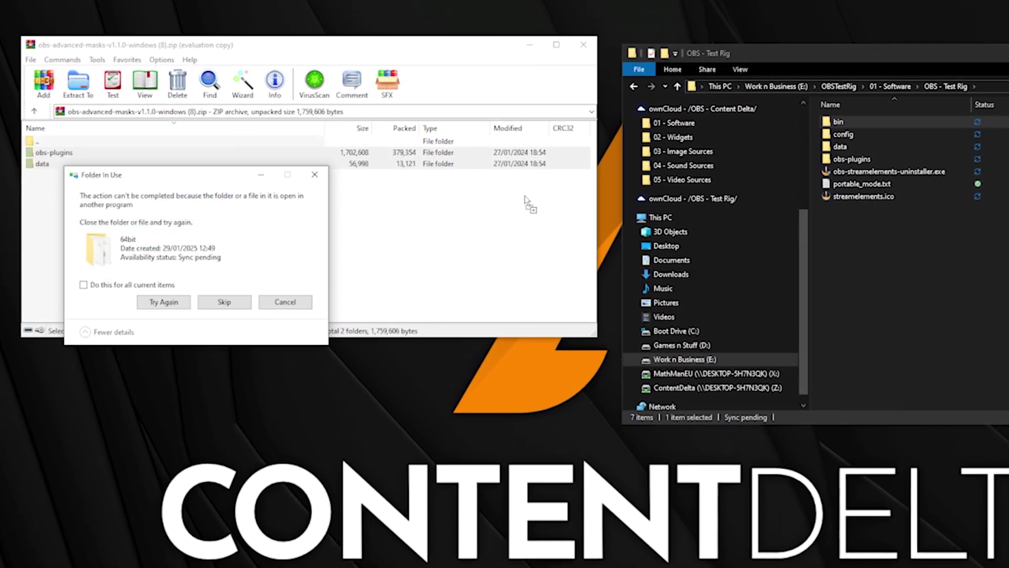
pyautogui.click(247, 304)
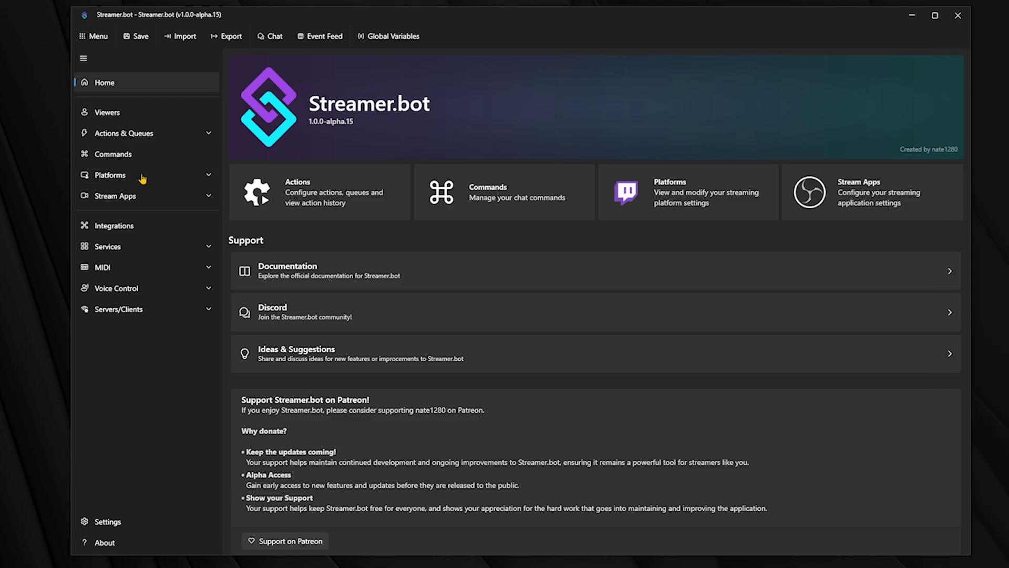
# - Review the Twitch and YouTube platform settings in Streamer.bot
pyautogui.click(142, 179)
pyautogui.click(141, 197)
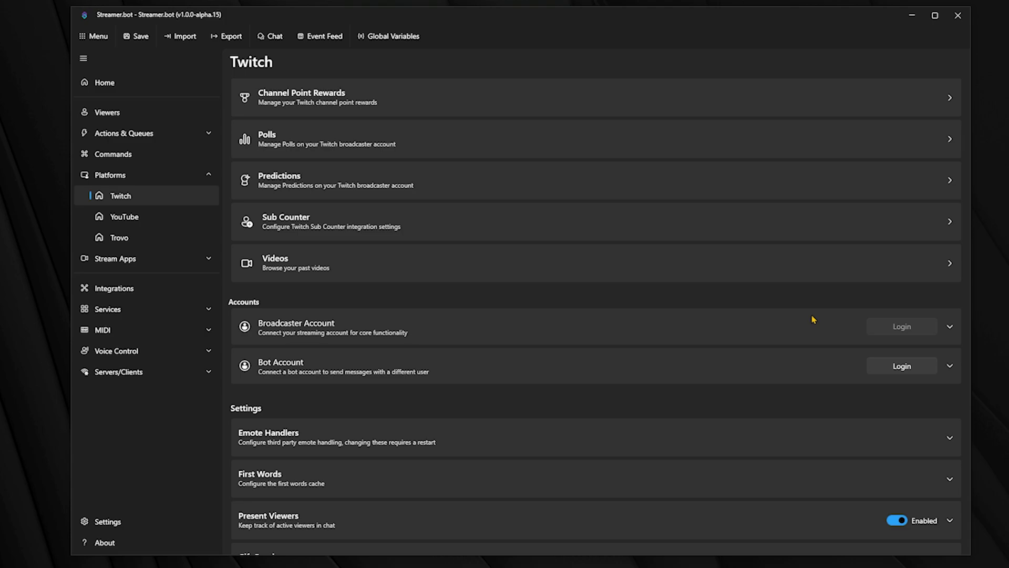
pyautogui.click(131, 223)
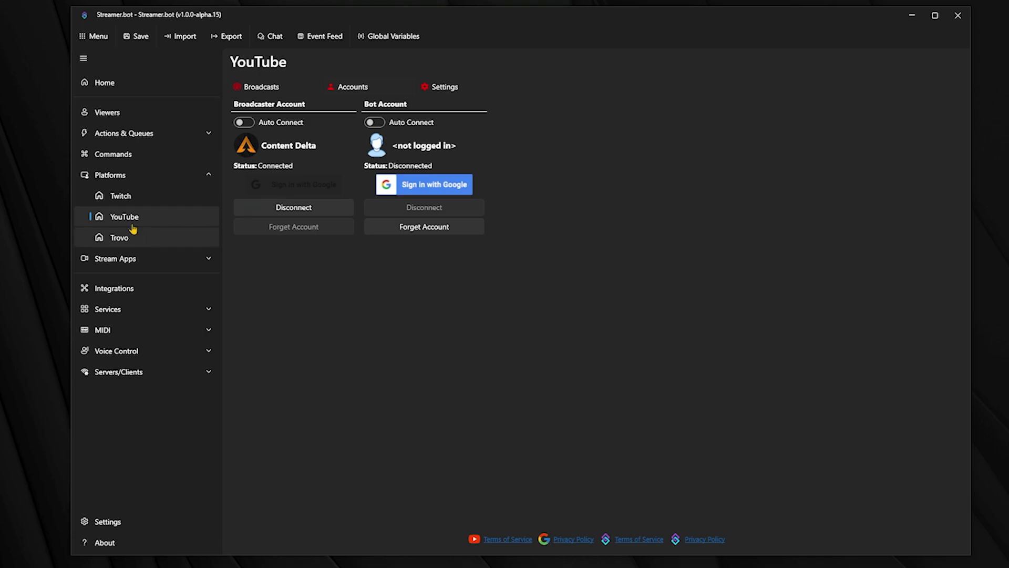
pyautogui.click(103, 179)
# - Start a new connection from the Stream Apps > OBS Studio page
pyautogui.click(114, 196)
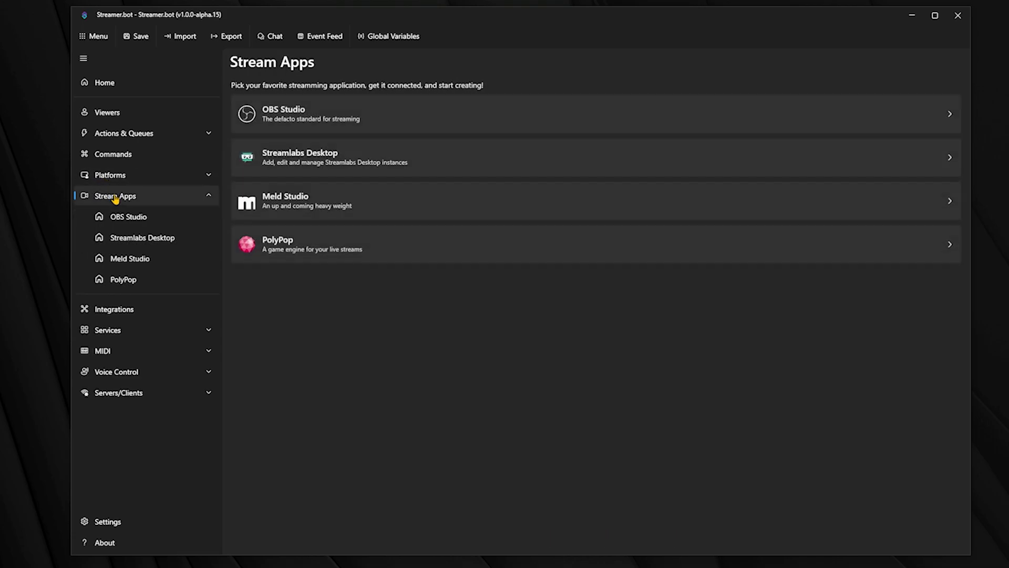
pyautogui.click(122, 220)
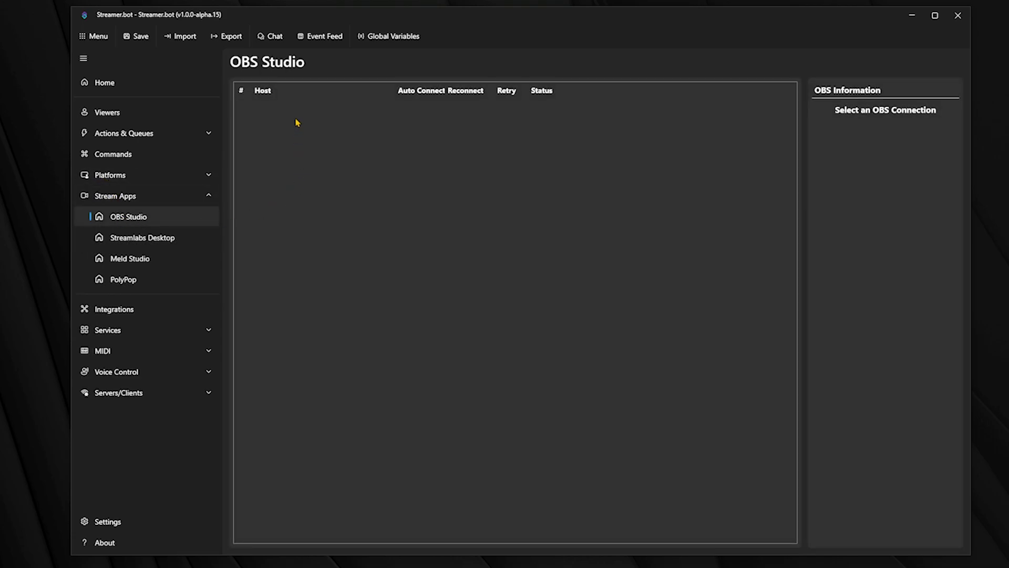
pyautogui.click(310, 135)
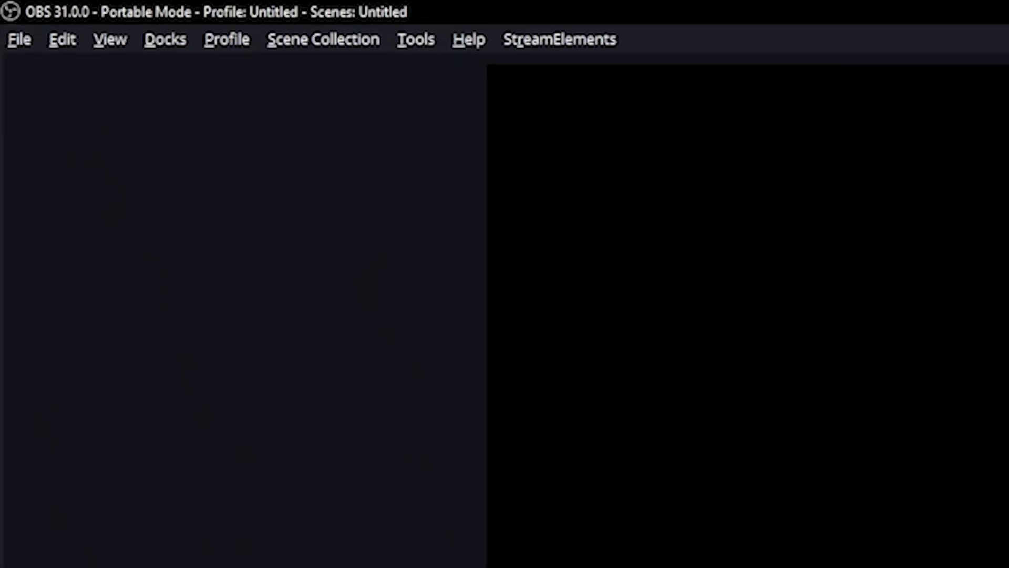
# - Show the connect info from OBS's WebSocket Server Settings
pyautogui.click(419, 45)
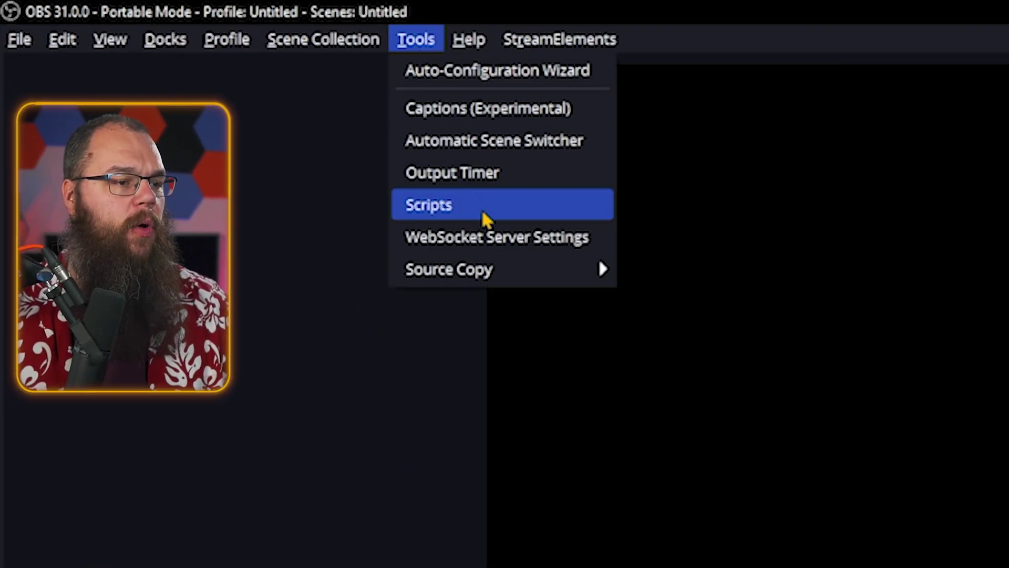
pyautogui.click(497, 235)
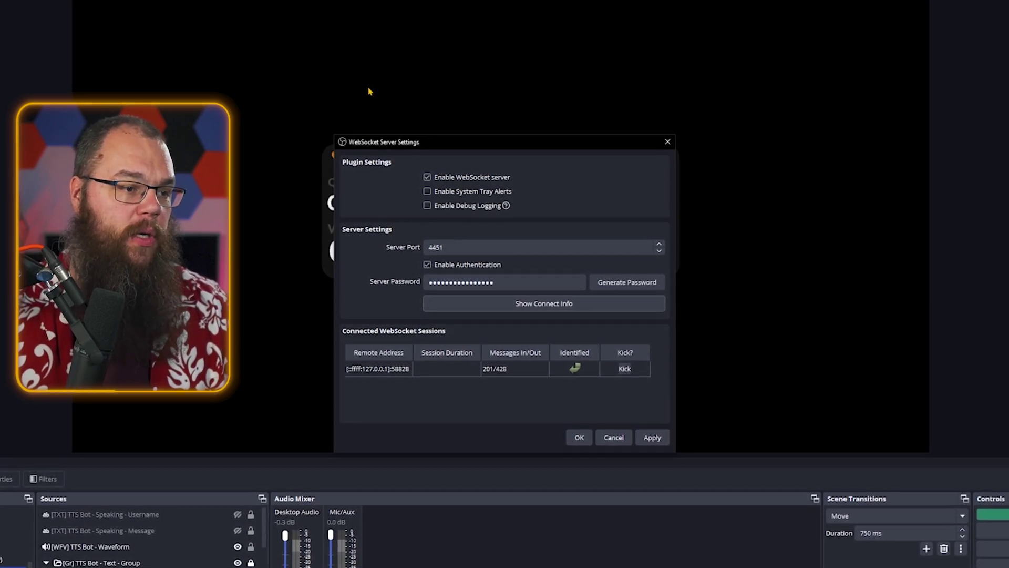
pyautogui.click(536, 304)
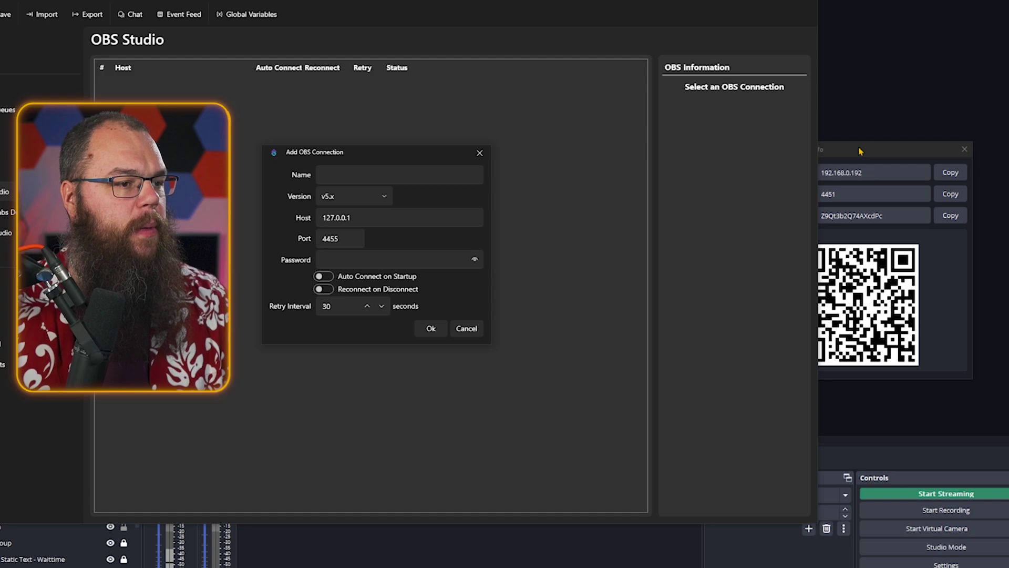
# - Copy host 192.168.0.192, port 4451 and the server password into the connection form
pyautogui.click(941, 173)
pyautogui.click(361, 218)
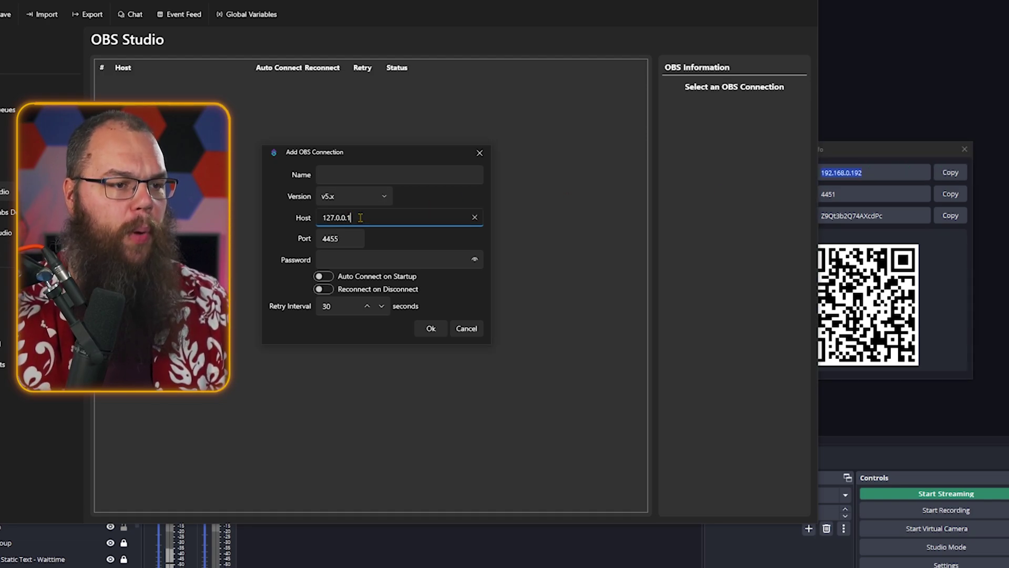
pyautogui.click(960, 194)
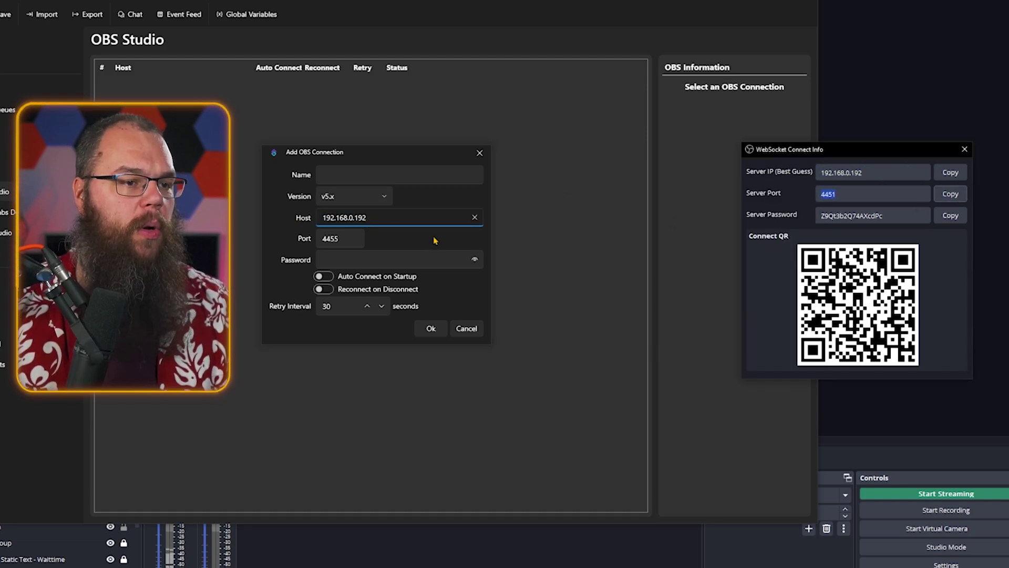
pyautogui.moveTo(350, 239); pyautogui.dragTo(307, 240)
pyautogui.click(952, 220)
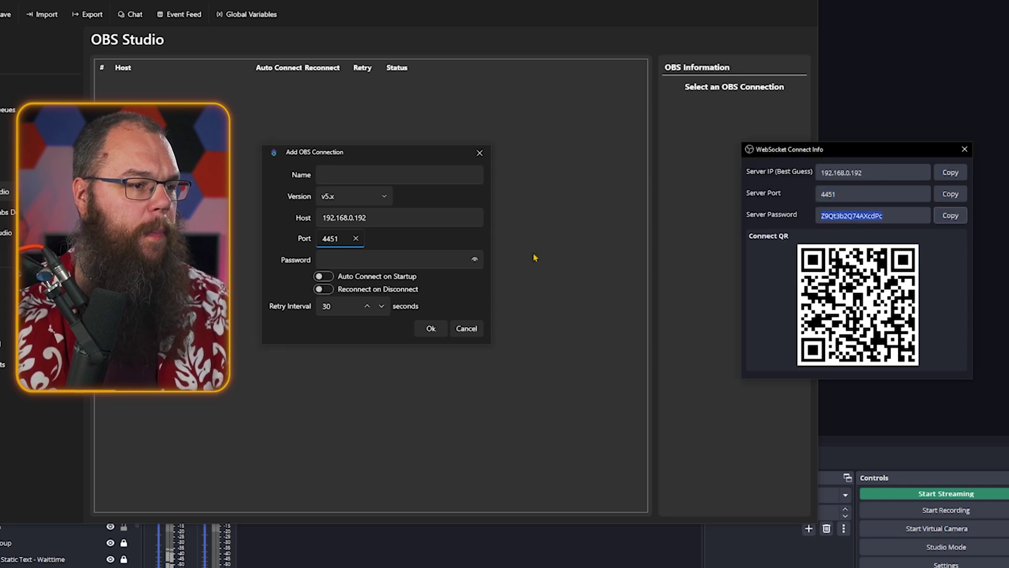
pyautogui.click(414, 262)
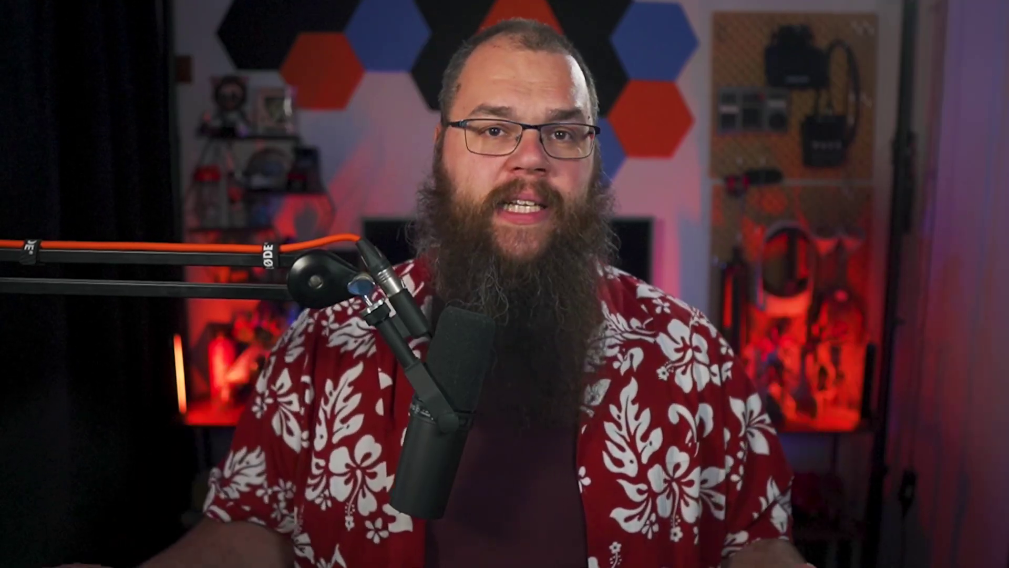
# - Open the Speech Engine Setup page of the Speaker.bot docs
pyautogui.click(191, 266)
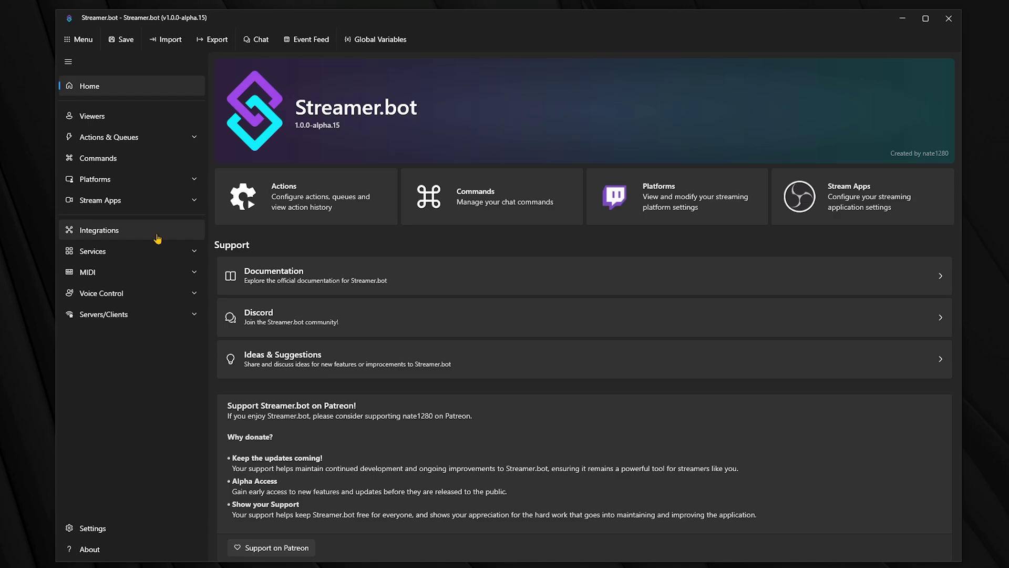
# - Open the Speaker.bot card from the Integrations list
pyautogui.click(157, 238)
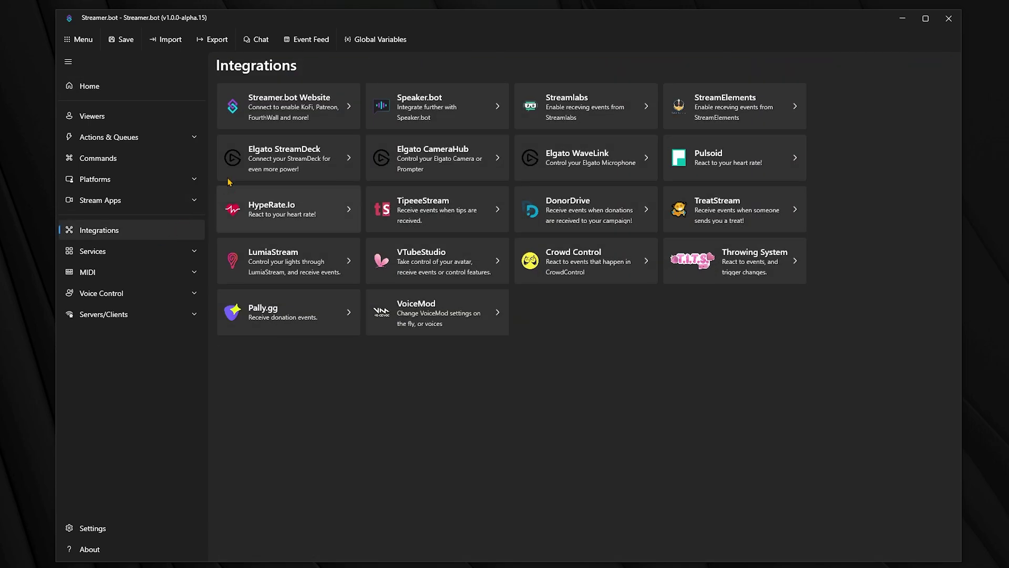
pyautogui.click(422, 117)
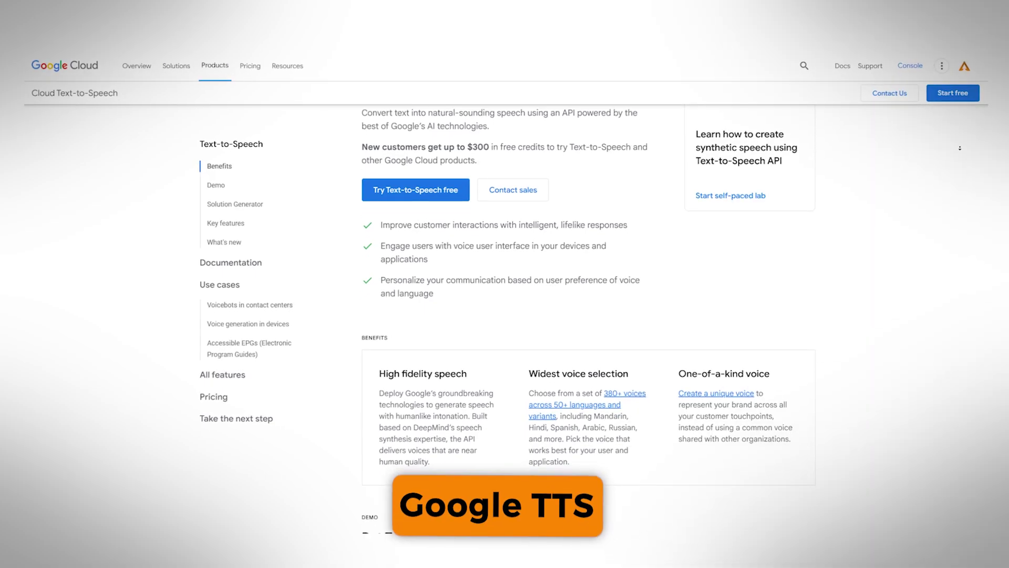
pyautogui.scroll(-3, 589, 316)
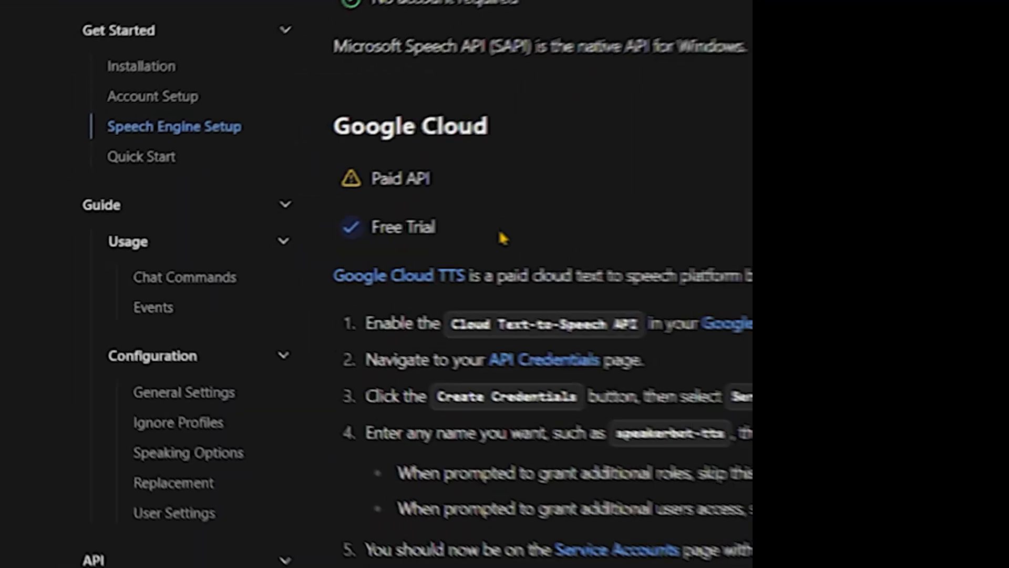
# - Go to the Google Cloud console and create a new StreamerBot TTS project
pyautogui.click(452, 275)
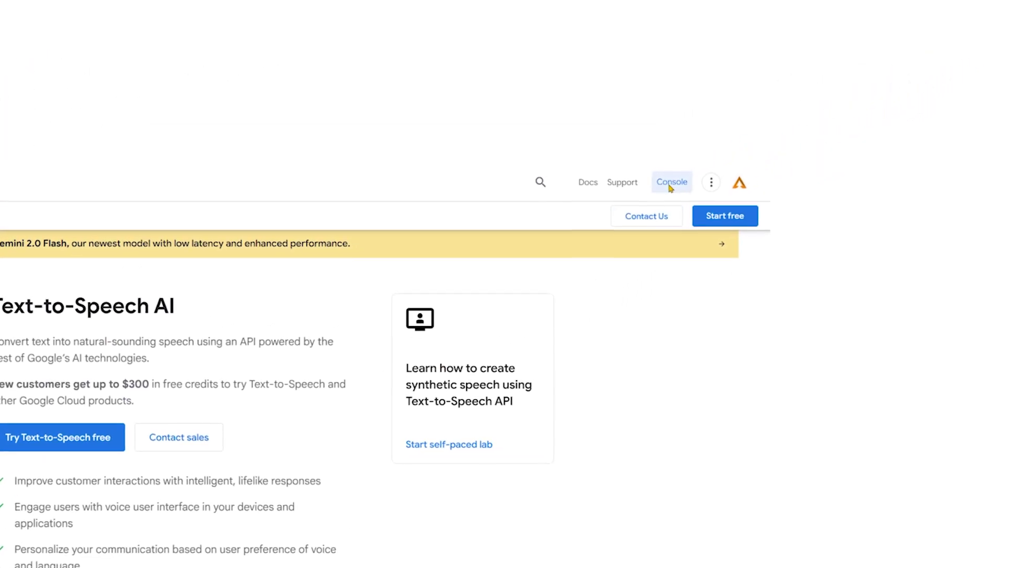
pyautogui.click(671, 184)
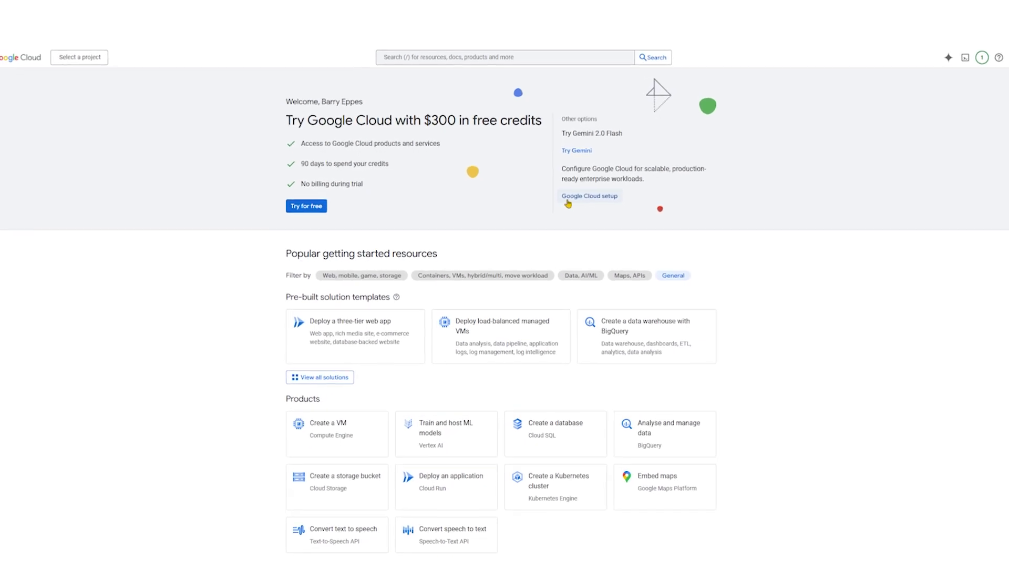
pyautogui.click(94, 58)
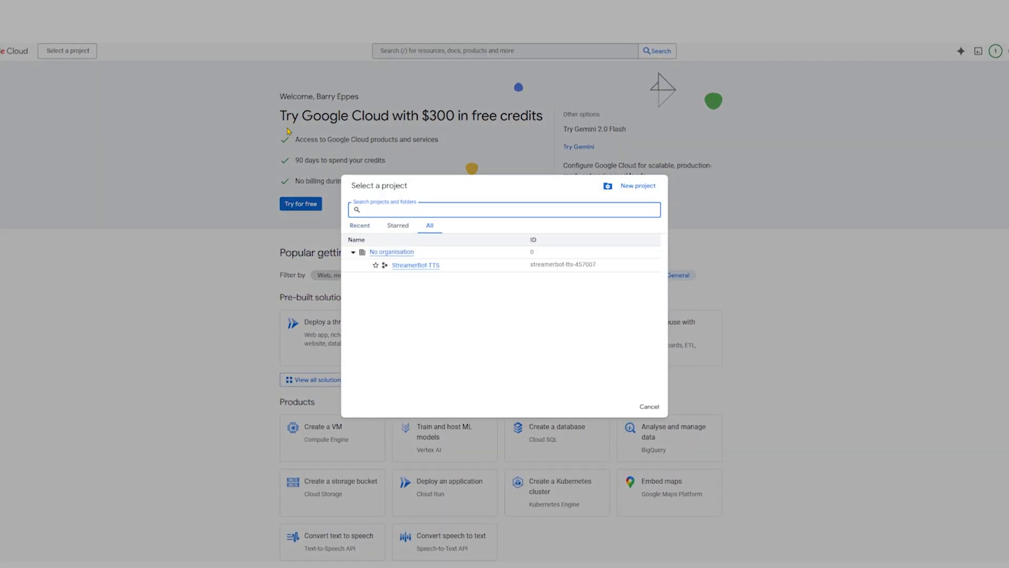
pyautogui.click(632, 187)
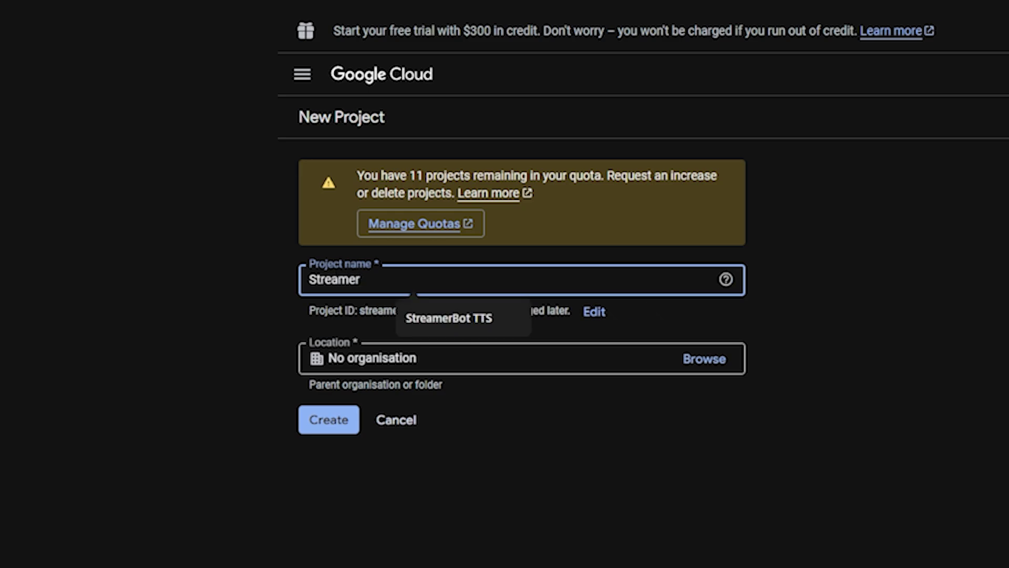
pyautogui.click(347, 424)
# - Search APIs and services for 'Text to Speech' and enable the Cloud Text-to-Speech API
pyautogui.click(124, 75)
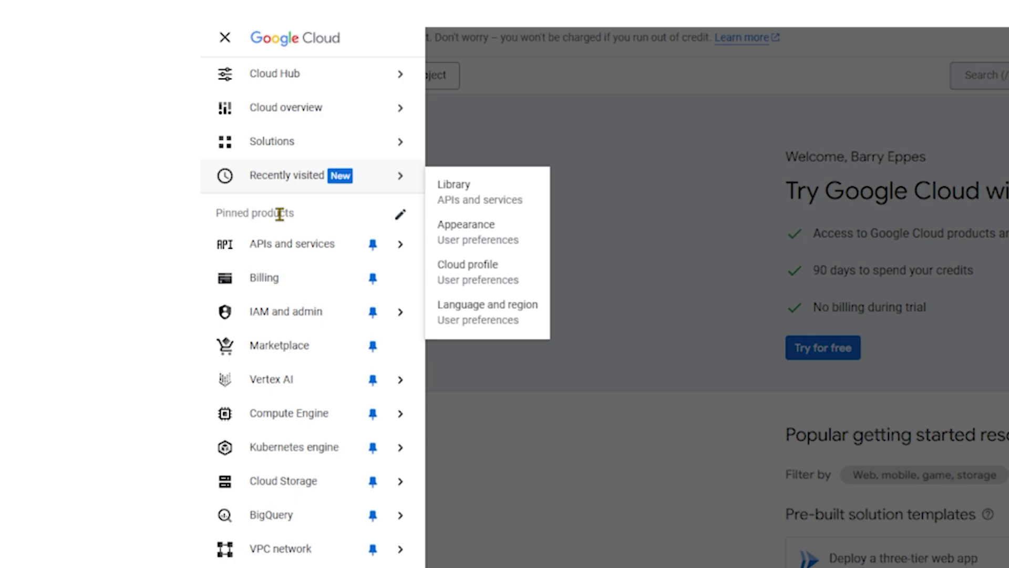
pyautogui.click(305, 250)
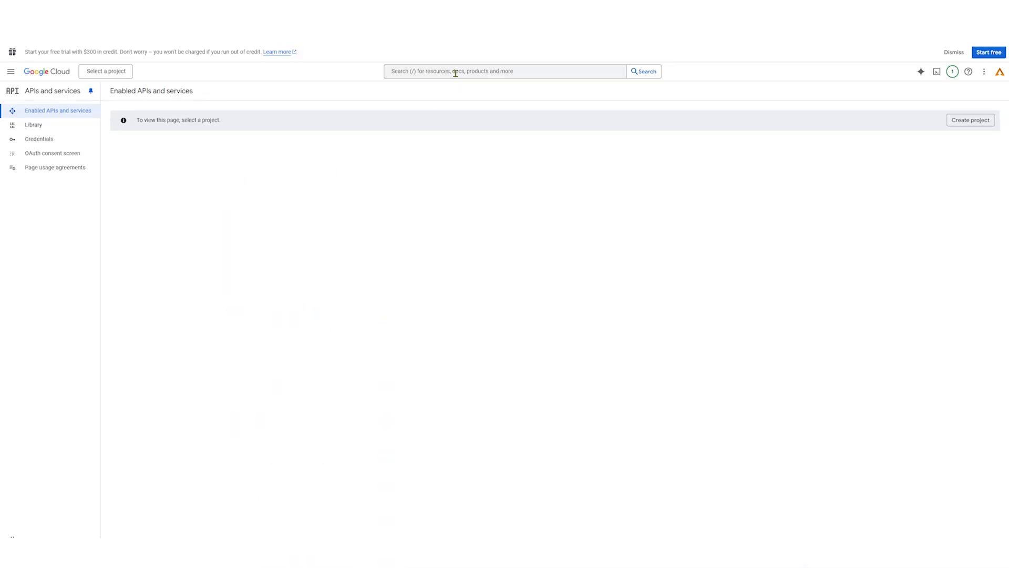
pyautogui.click(455, 72)
pyautogui.write('Text to Speech')
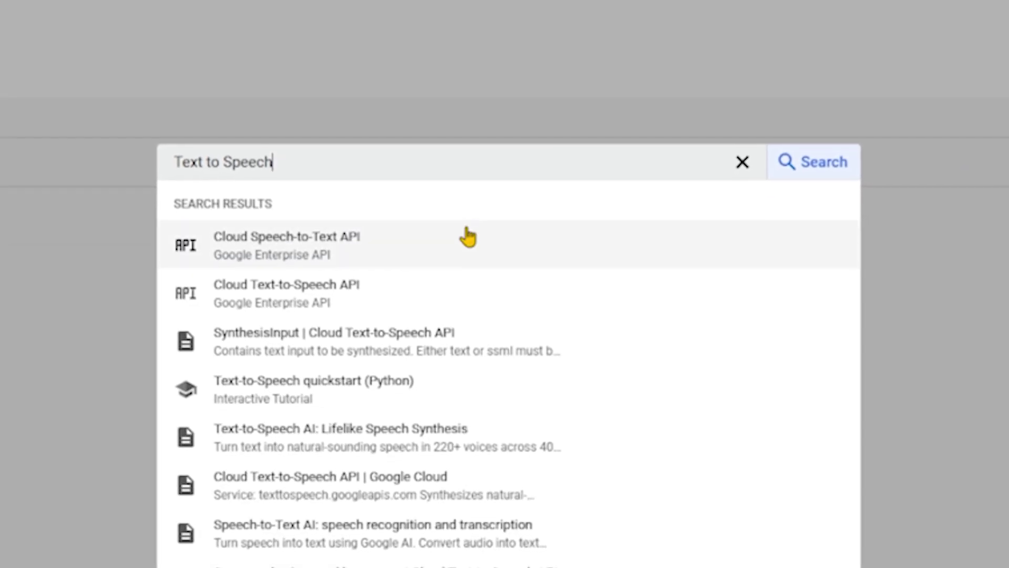
pyautogui.click(468, 293)
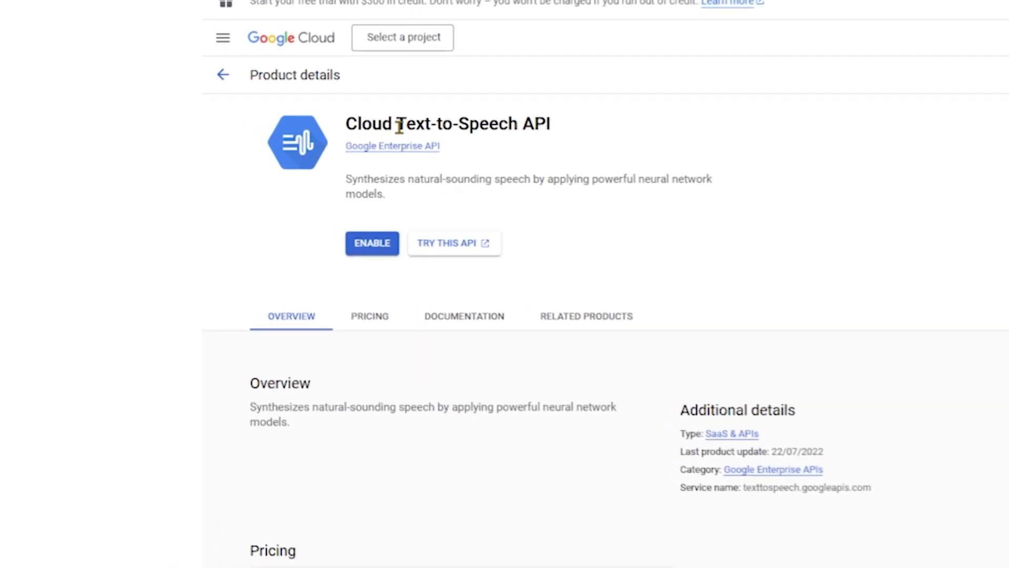
pyautogui.click(372, 243)
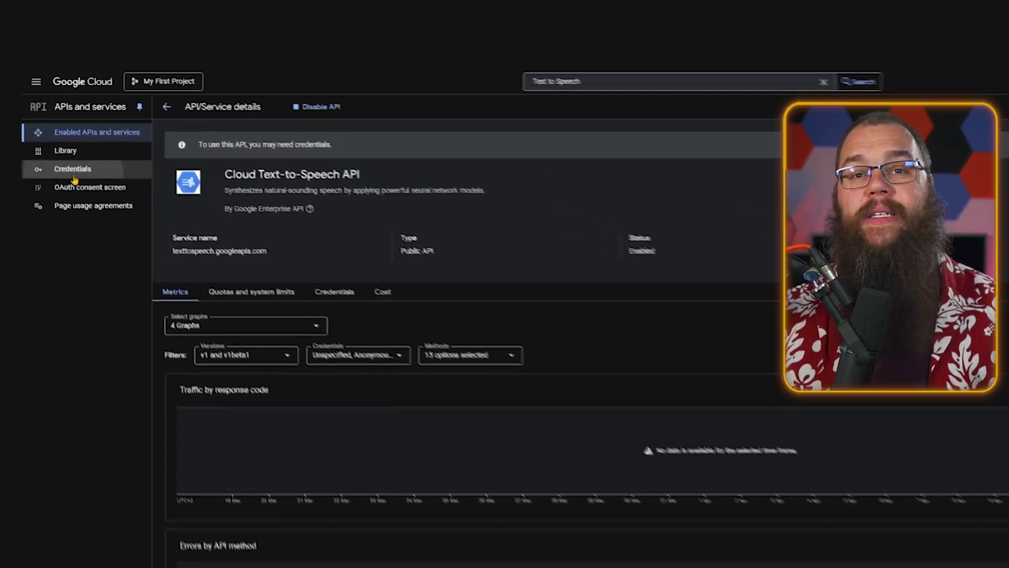
# - Create a Speaker.Bot Connection service account under Credentials, skipping project access grants
pyautogui.click(73, 173)
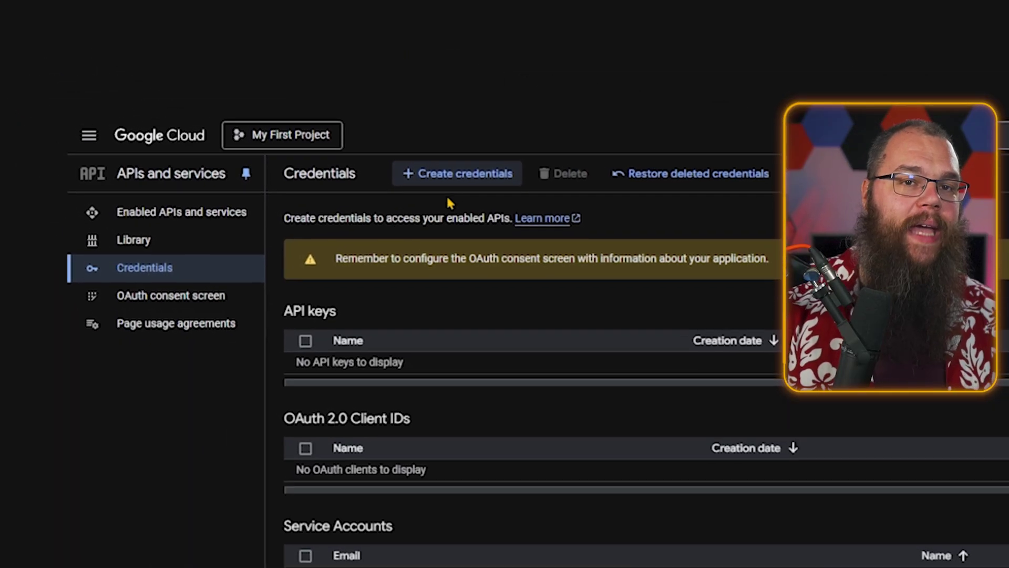
pyautogui.click(463, 178)
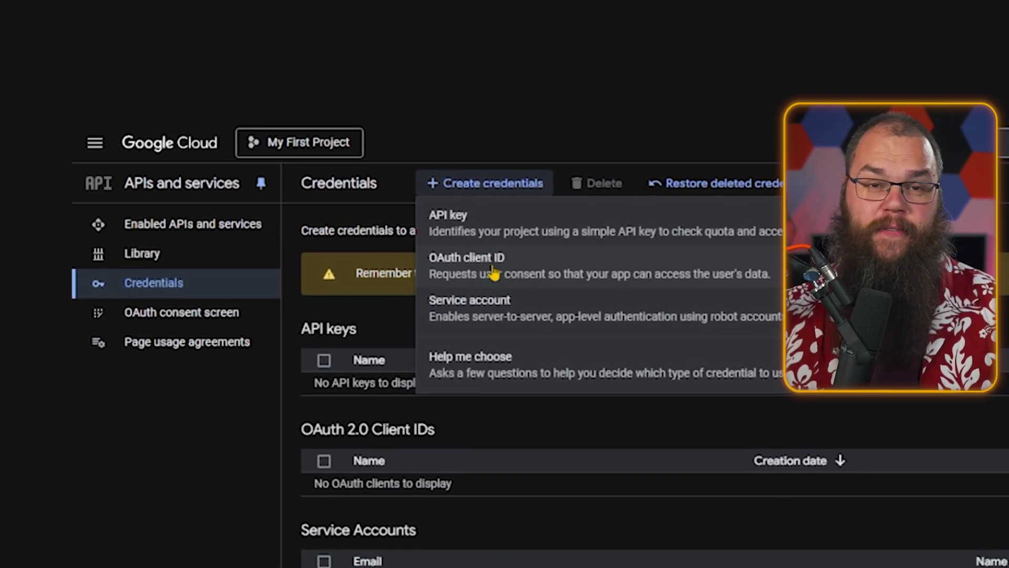
pyautogui.click(470, 301)
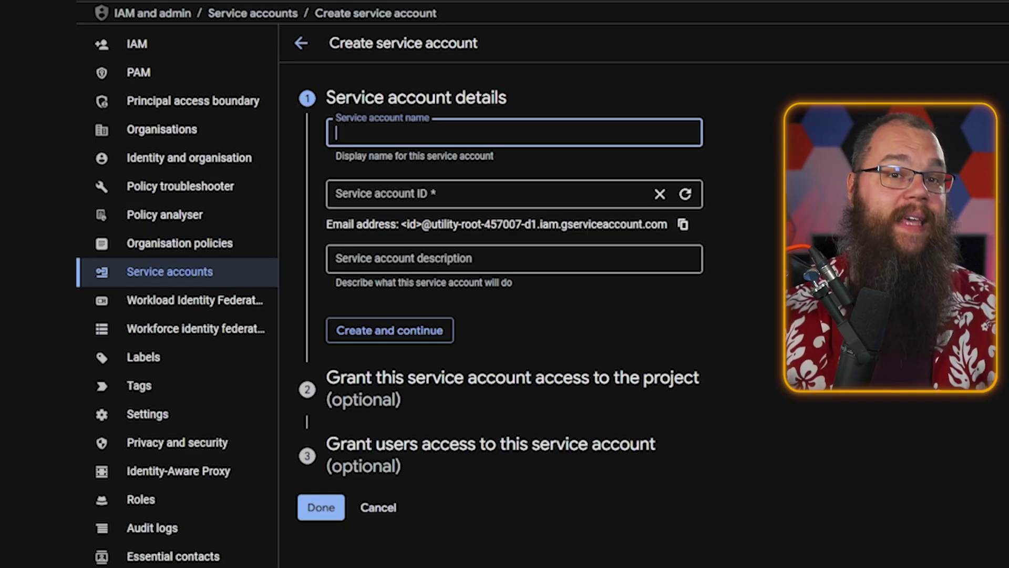
pyautogui.write('Speaker.Bot Connection')
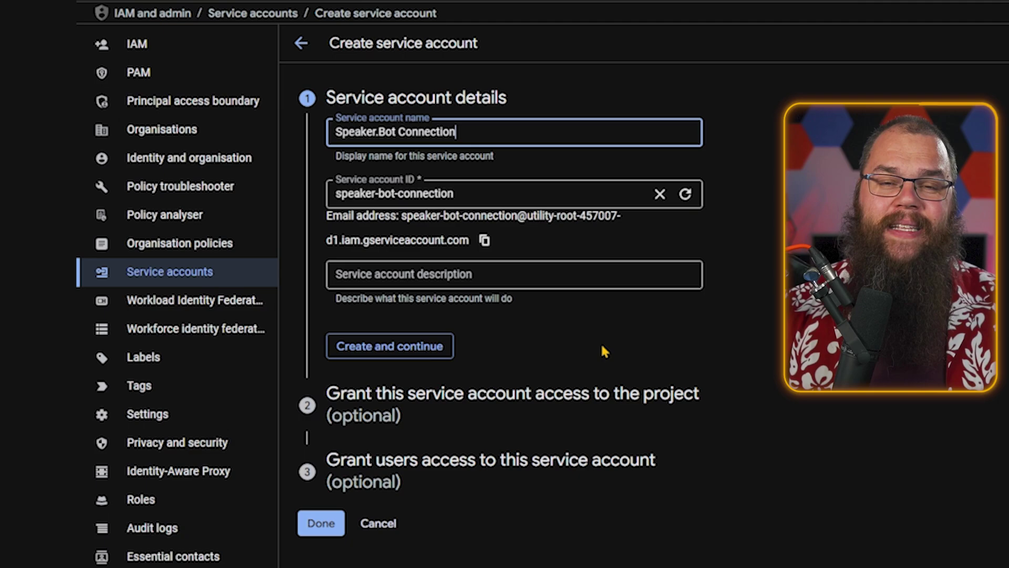
pyautogui.click(438, 350)
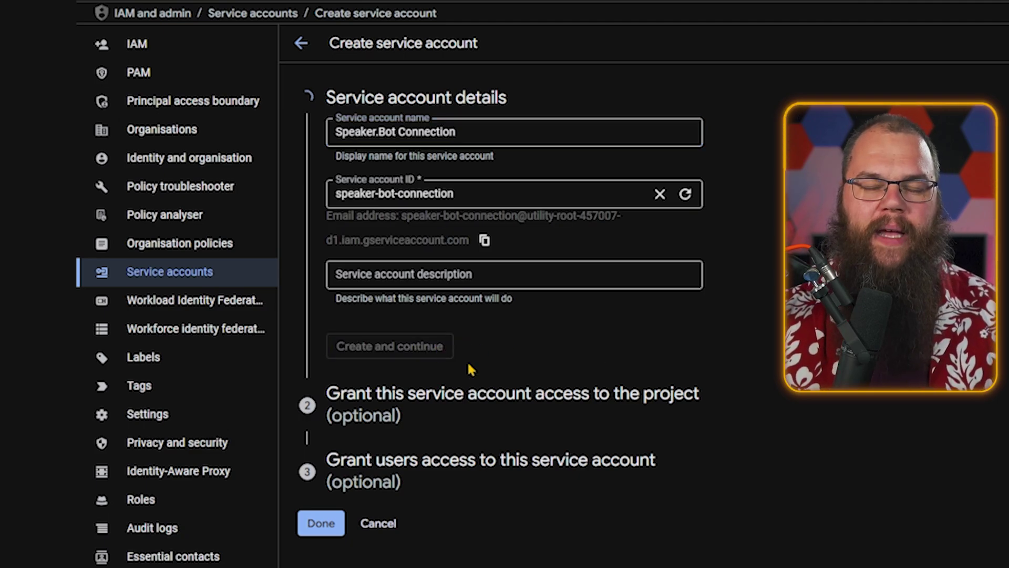
pyautogui.click(386, 367)
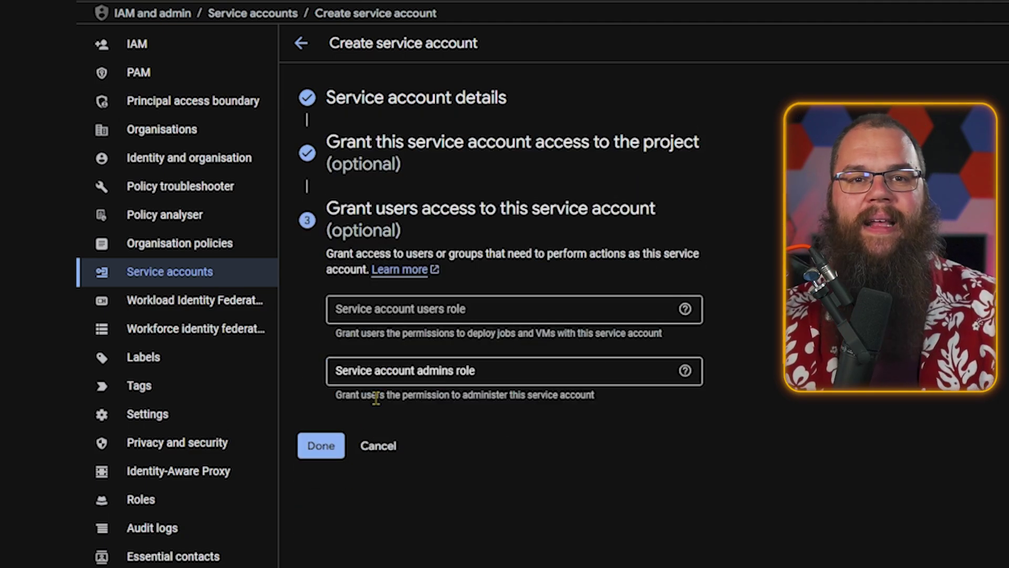
pyautogui.click(334, 446)
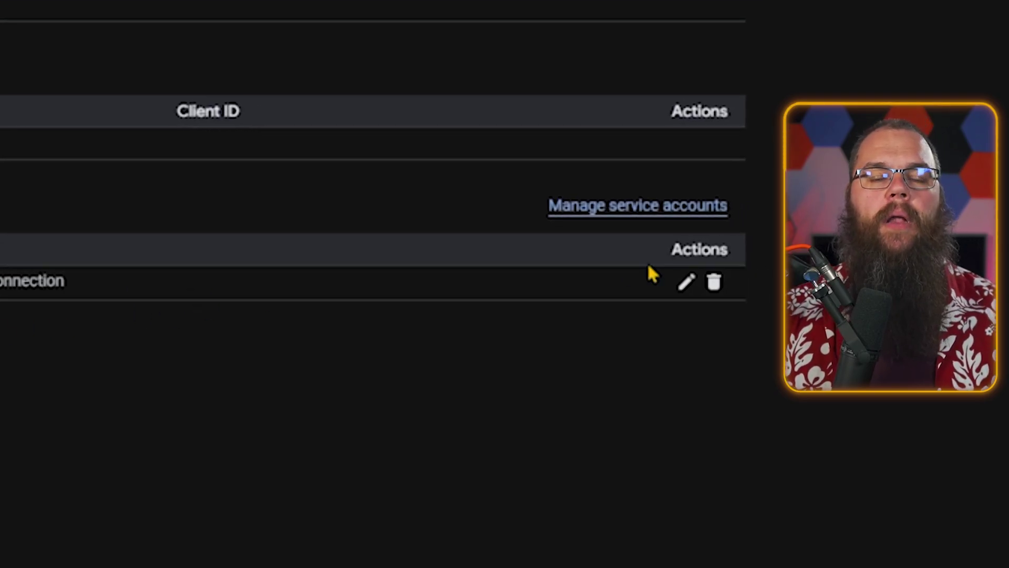
# - Add a new JSON key on the service account's Keys tab and download it
pyautogui.click(681, 284)
pyautogui.click(507, 149)
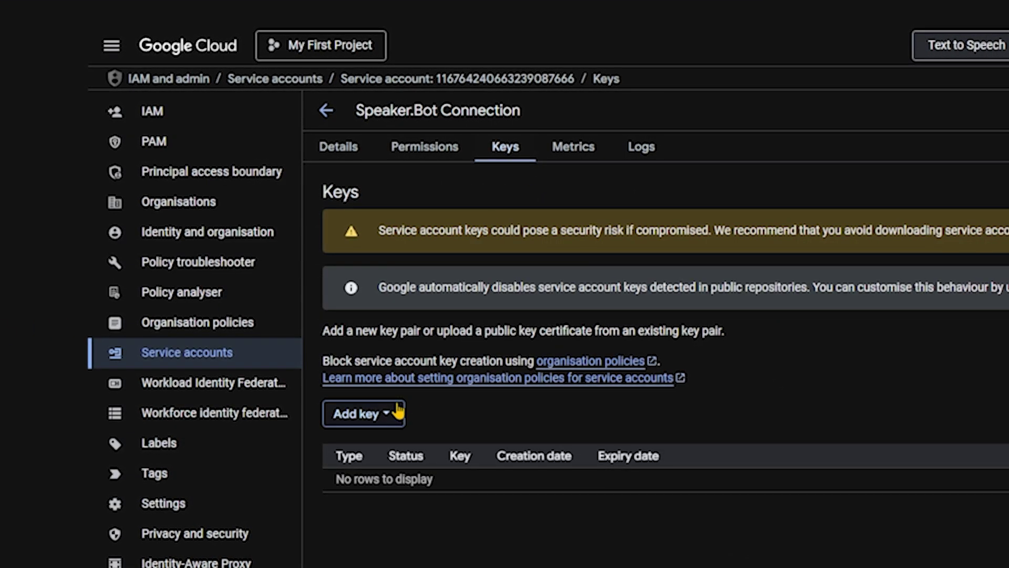
pyautogui.click(389, 414)
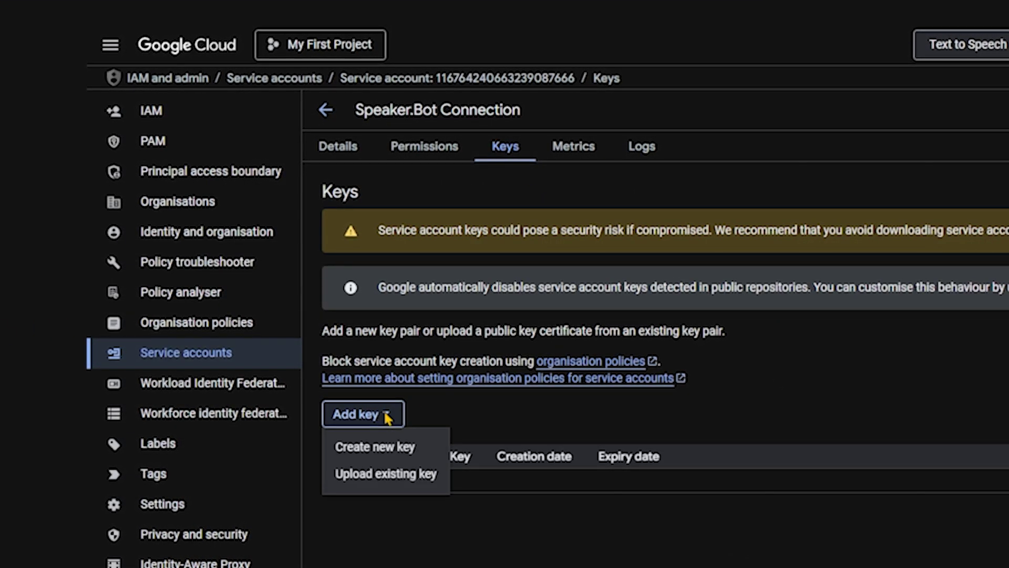
pyautogui.click(390, 448)
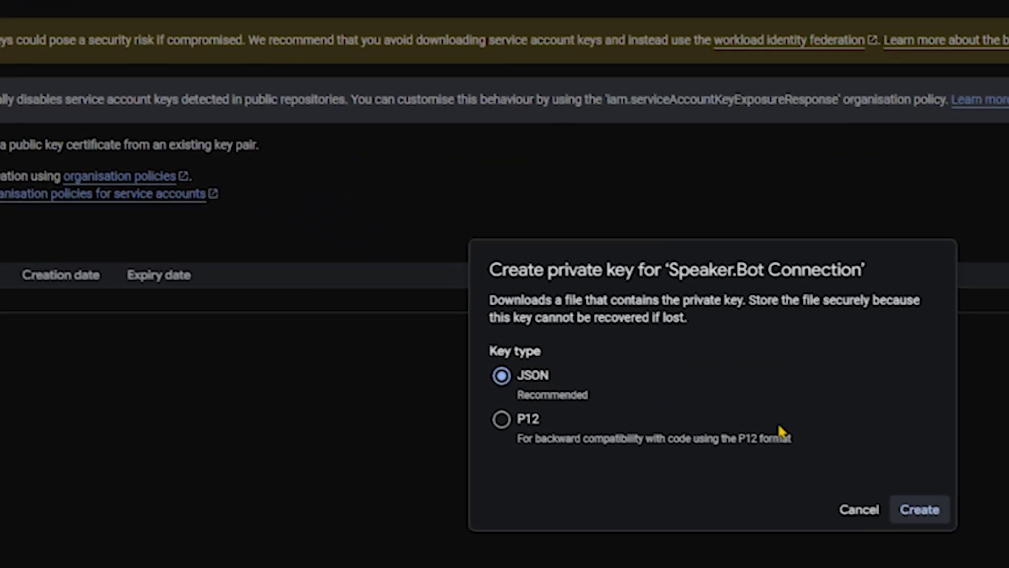
pyautogui.click(920, 508)
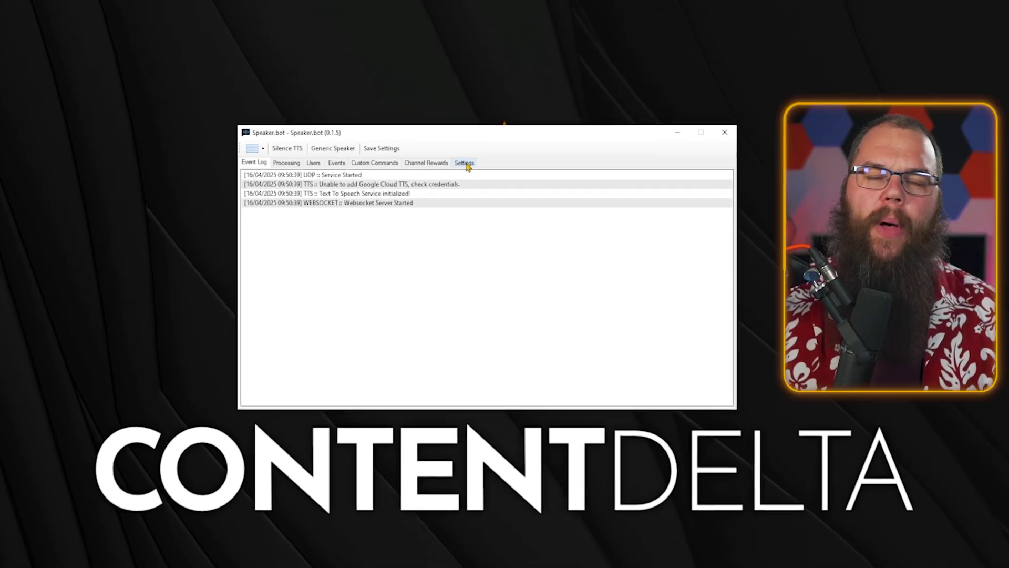
# - Add Google Cloud TTS under Speech Engines, loading the downloaded JSON service key file
pyautogui.click(467, 158)
pyautogui.click(345, 187)
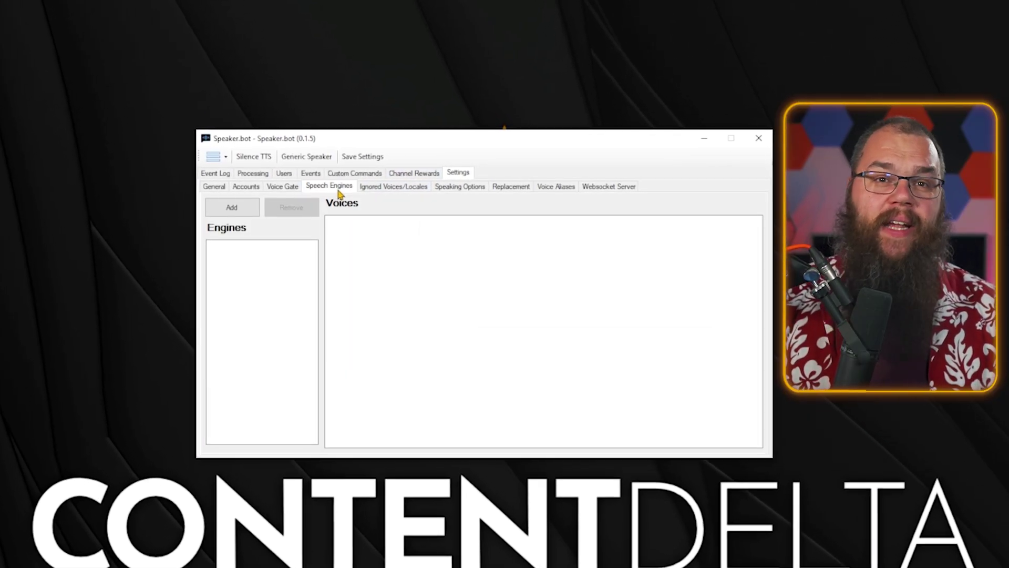
pyautogui.click(231, 213)
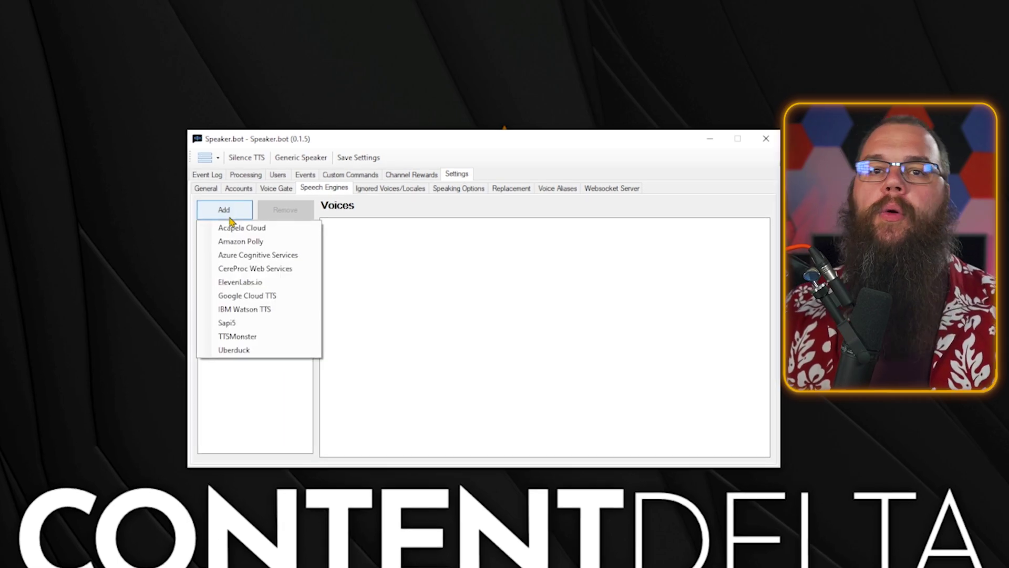
pyautogui.click(248, 297)
pyautogui.click(618, 256)
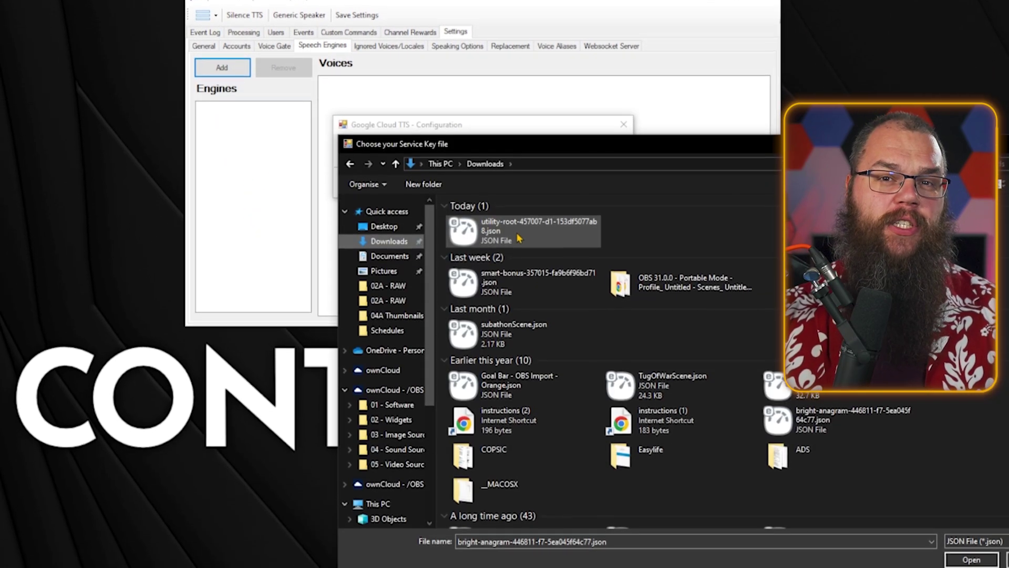
pyautogui.click(519, 237)
pyautogui.click(970, 559)
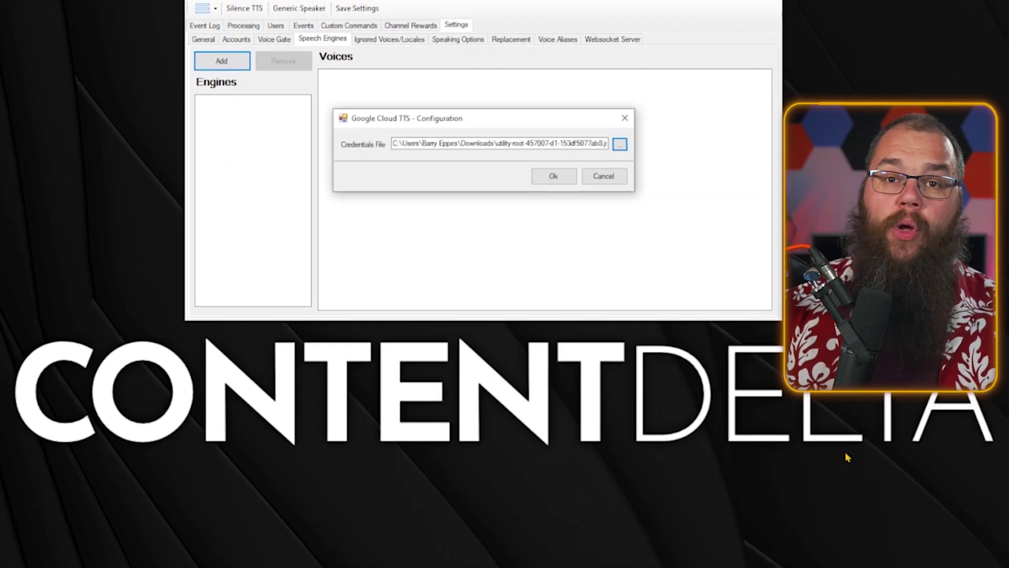
pyautogui.click(554, 175)
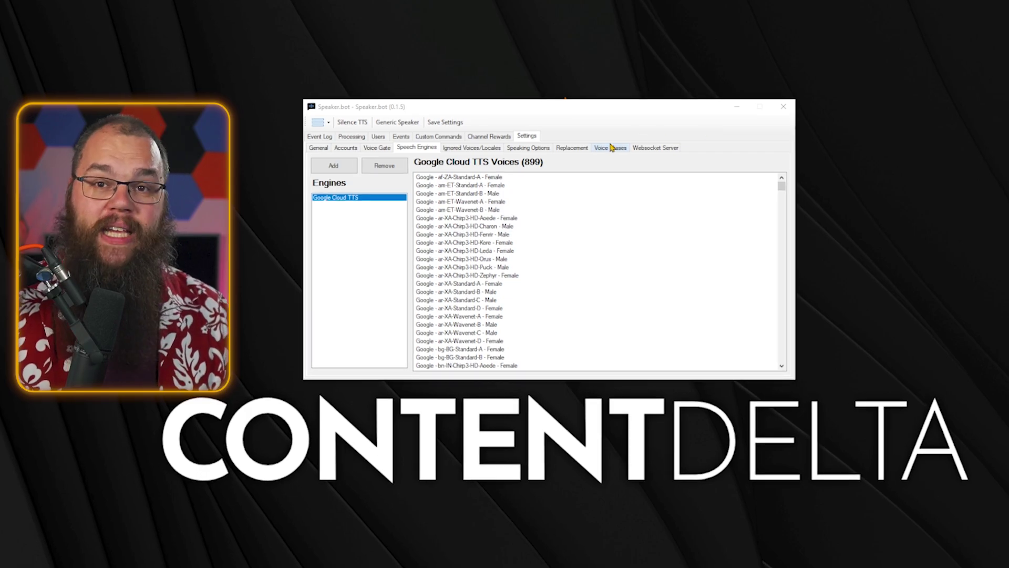
# - Create the My TTS Bot voice alias using Google's en-GB-Standard-B male voice
pyautogui.click(613, 148)
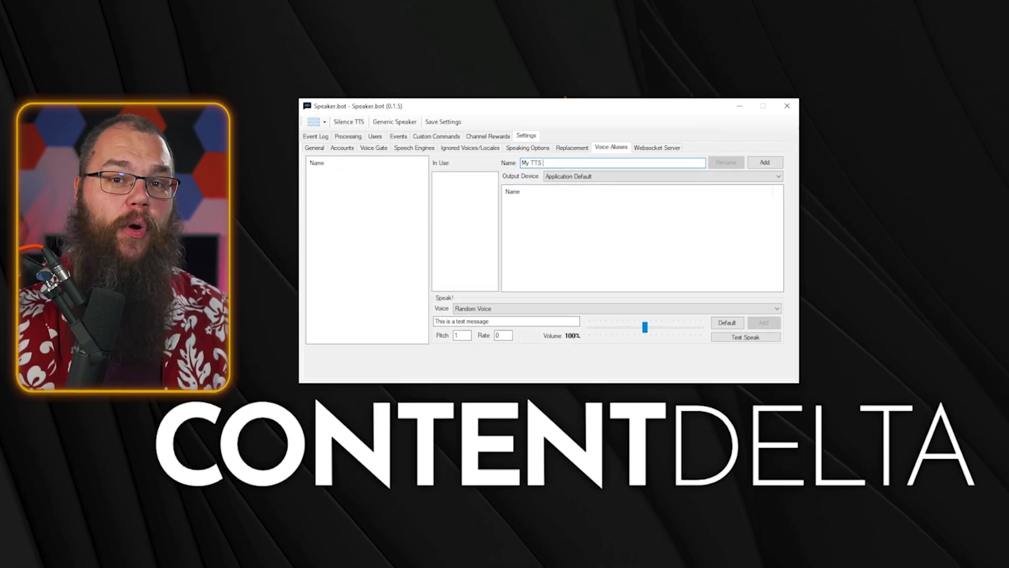
pyautogui.click(768, 163)
pyautogui.click(780, 311)
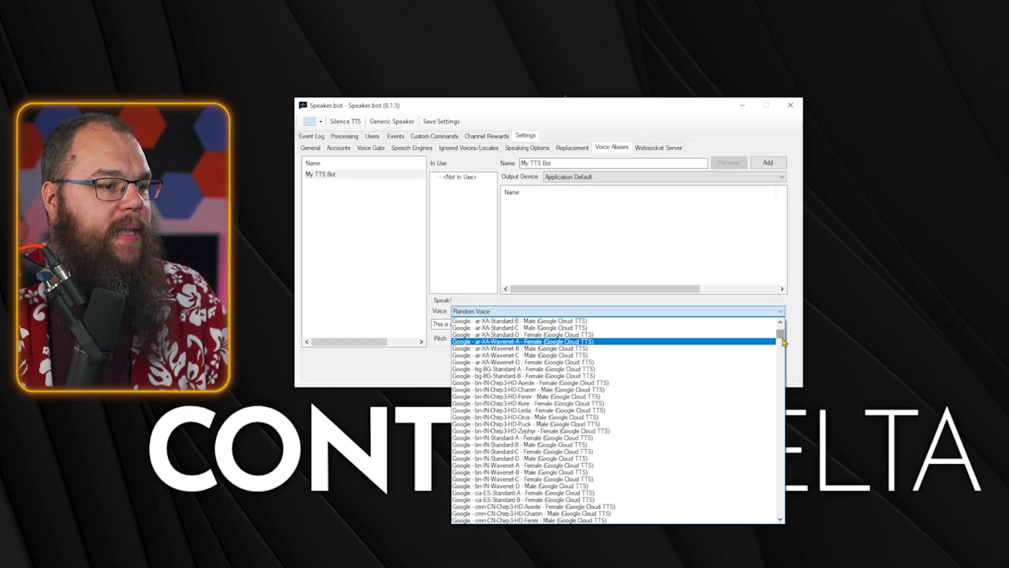
pyautogui.scroll(-5, 783, 376)
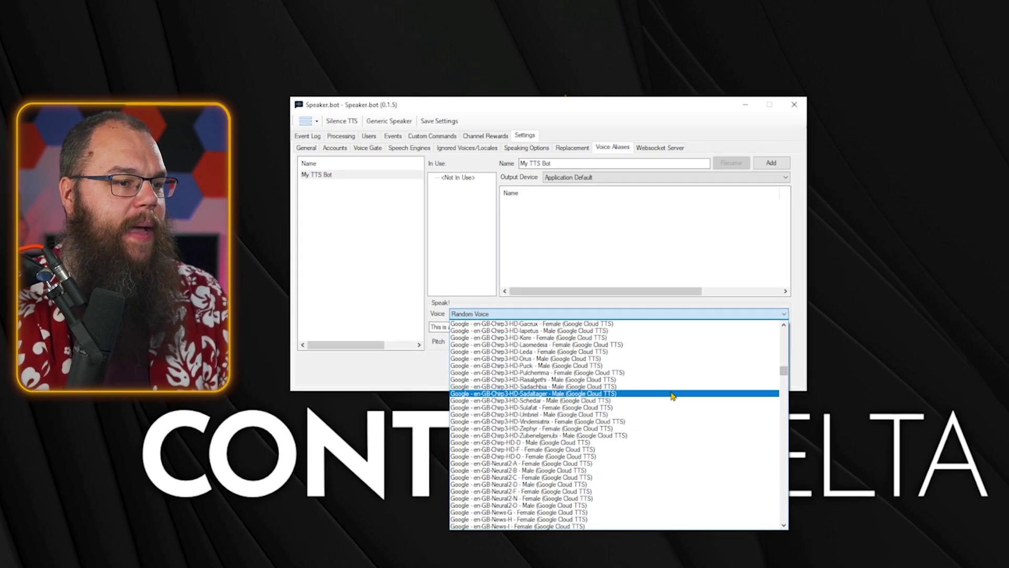
pyautogui.scroll(-2, 668, 393)
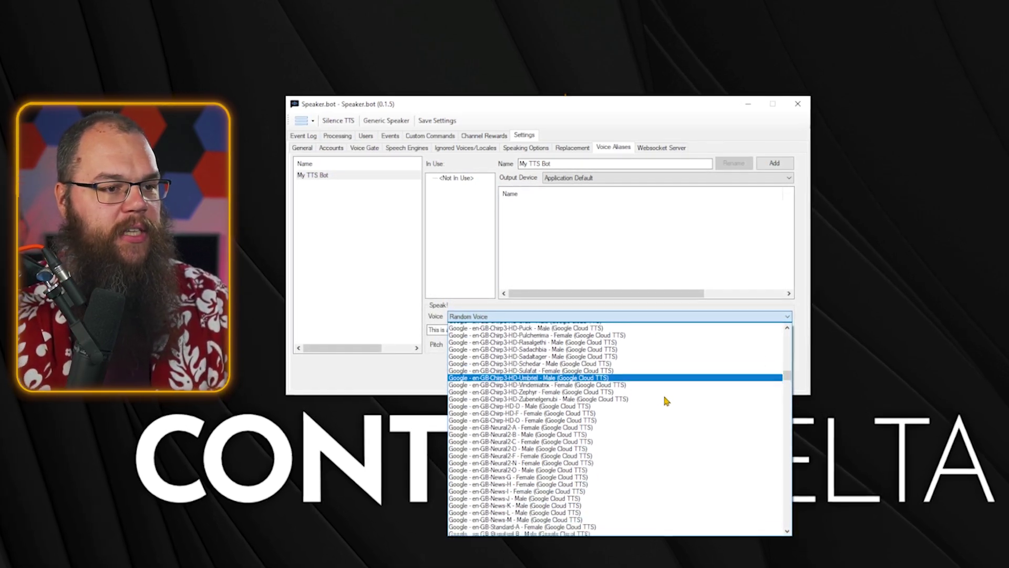
pyautogui.scroll(-3, 666, 401)
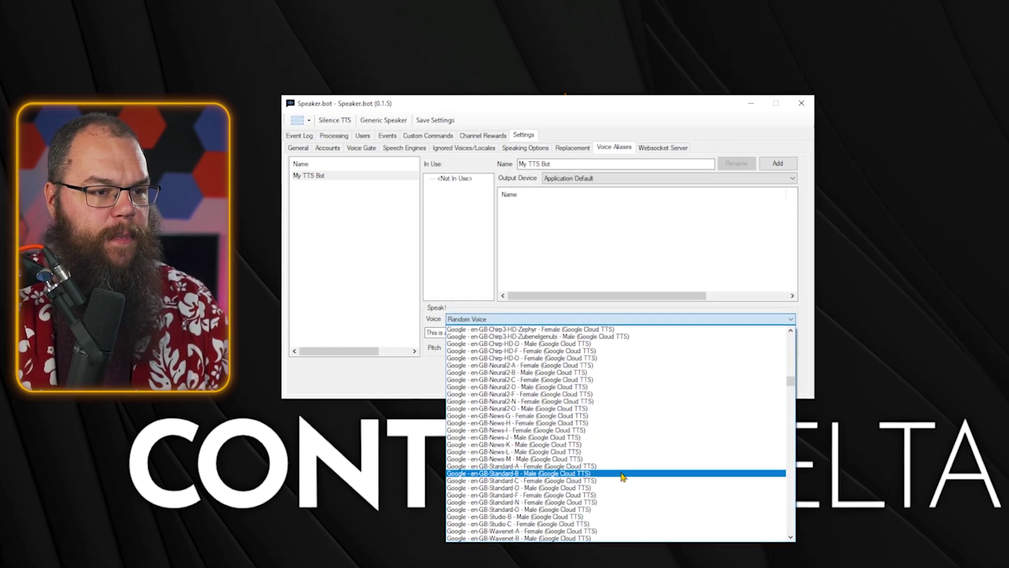
pyautogui.click(622, 474)
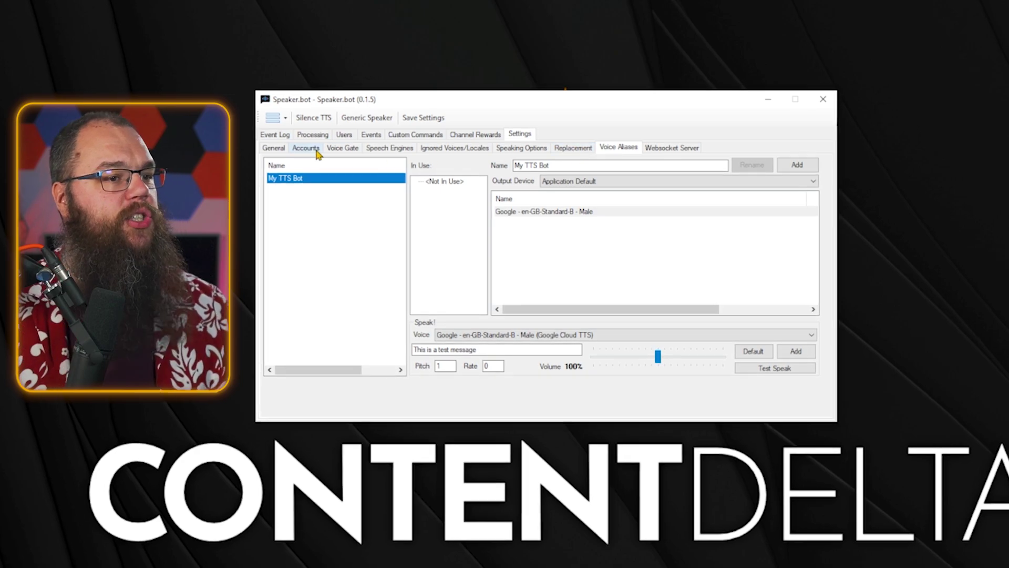
pyautogui.click(273, 148)
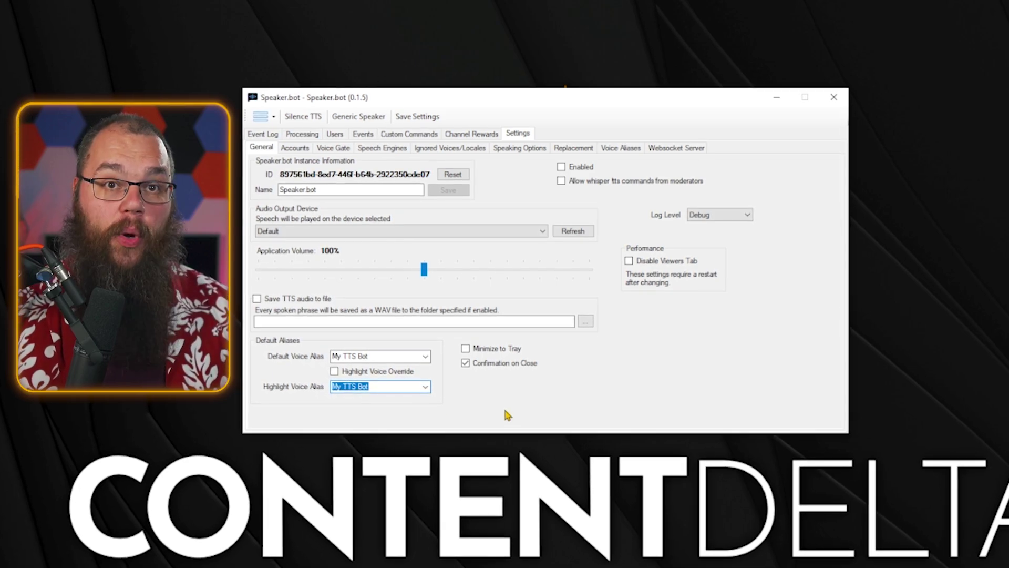
# - Enable Auto Start for the WebSocket server at 127.0.0.1:7580 and start the server
pyautogui.click(448, 233)
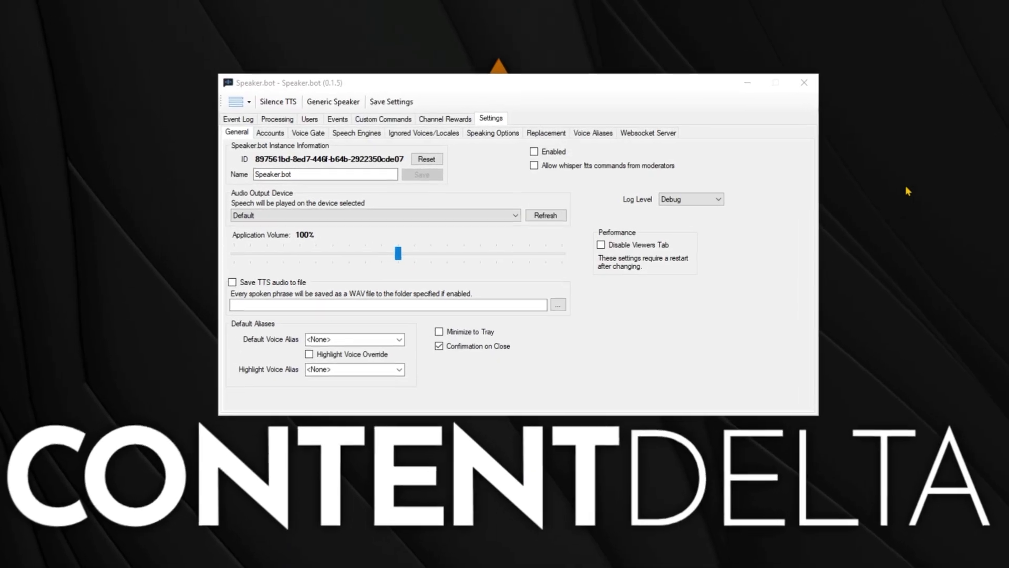
pyautogui.click(648, 133)
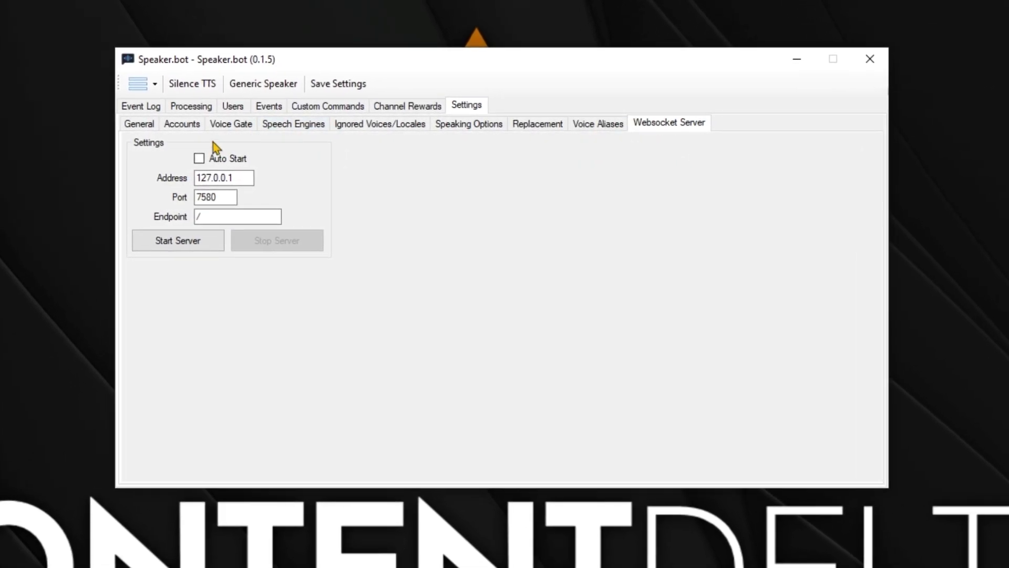
pyautogui.click(199, 158)
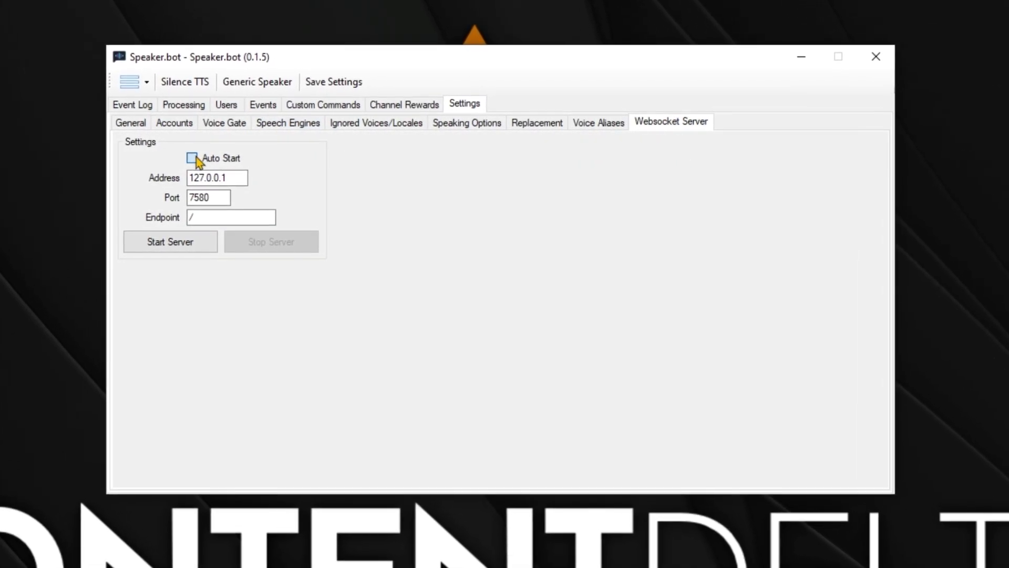
pyautogui.click(167, 247)
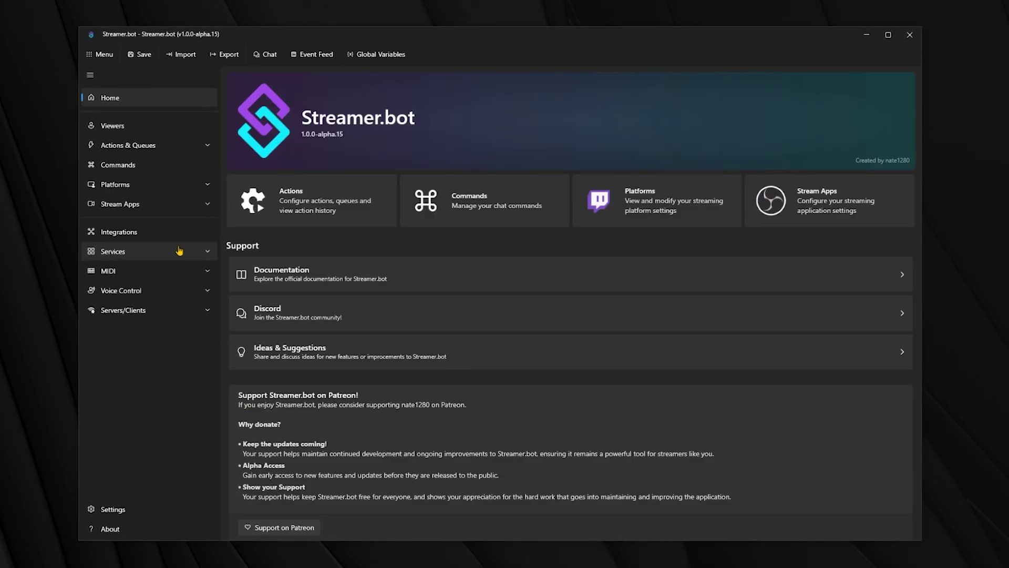
# - Go to Integrations in the sidebar and select the Speaker.bot tile
pyautogui.click(173, 238)
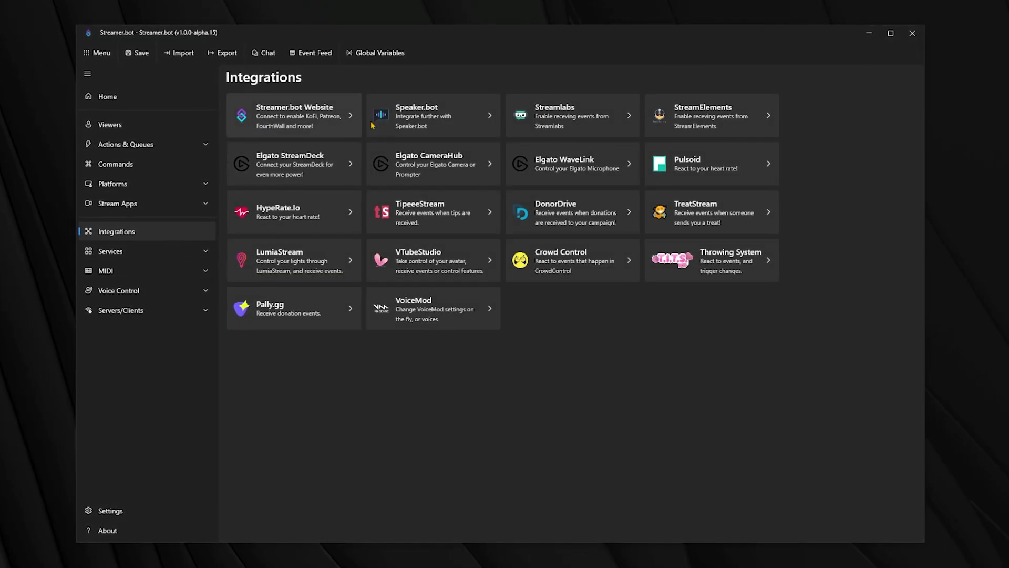
pyautogui.click(419, 126)
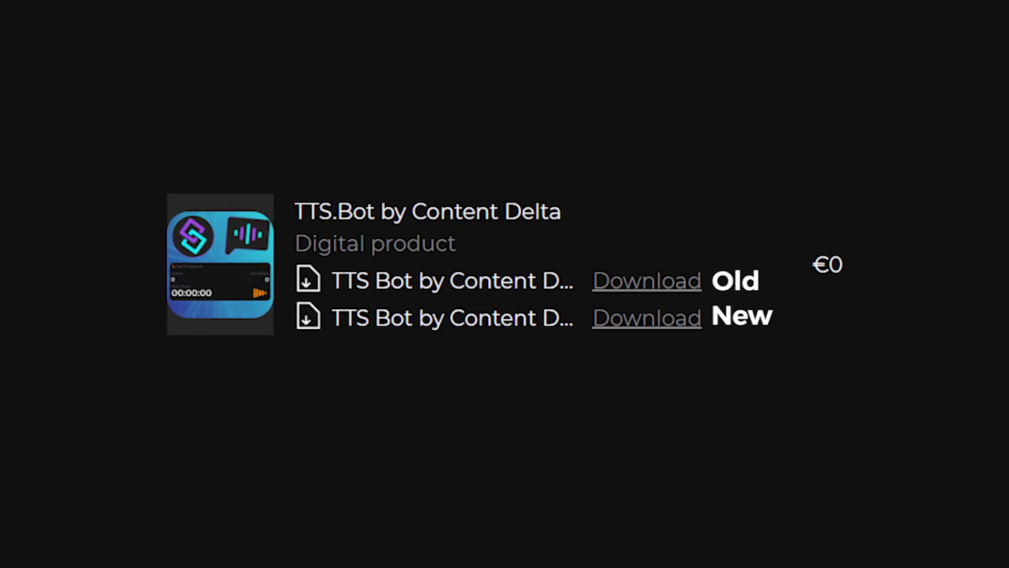
# - Extract the Text To Speech Widget folder, SB import file and OBS Scene.json onto the desktop
pyautogui.moveTo(105, 144); pyautogui.dragTo(674, 247)
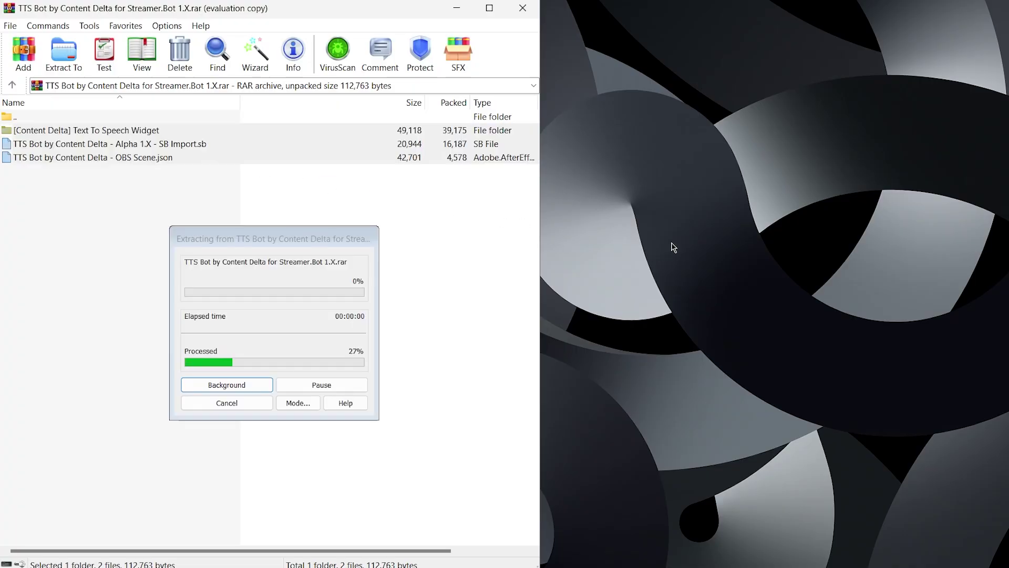
pyautogui.click(464, 8)
pyautogui.moveTo(416, 292); pyautogui.dragTo(562, 287)
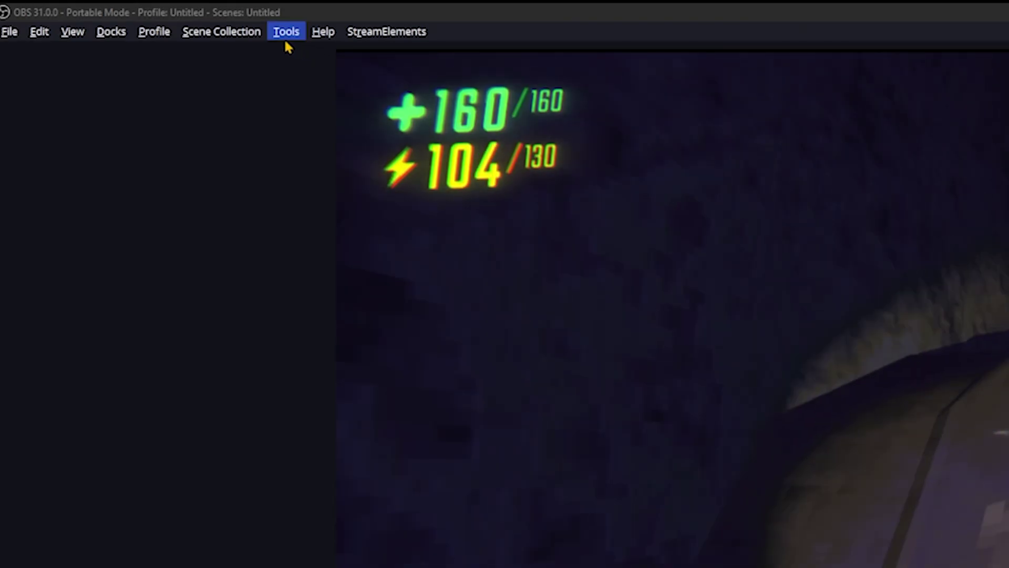
pyautogui.click(286, 35)
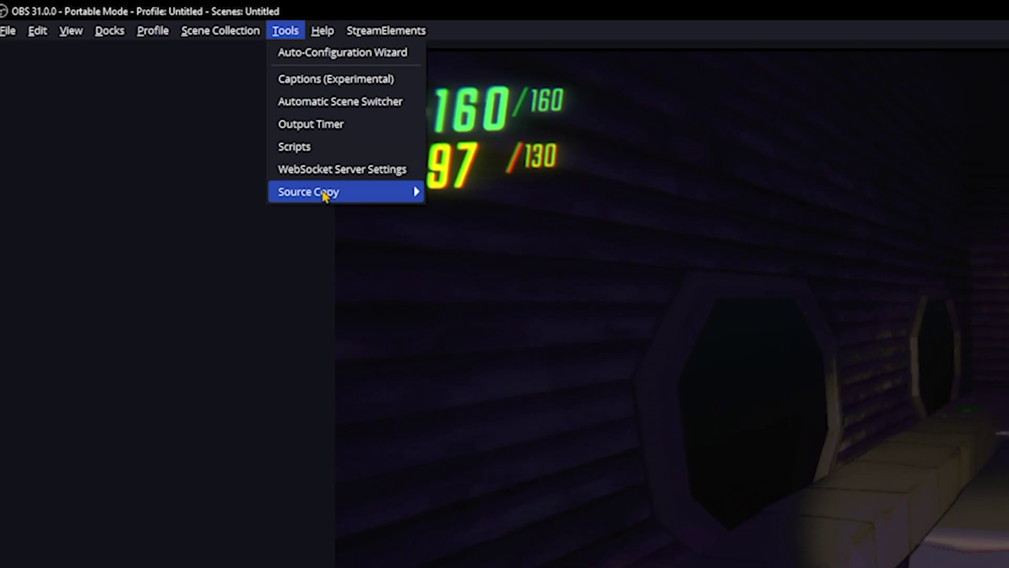
# - Load the TTS Bot OBS Scene.json from the desktop via Source Copy's Load Scene
pyautogui.moveTo(322, 191)
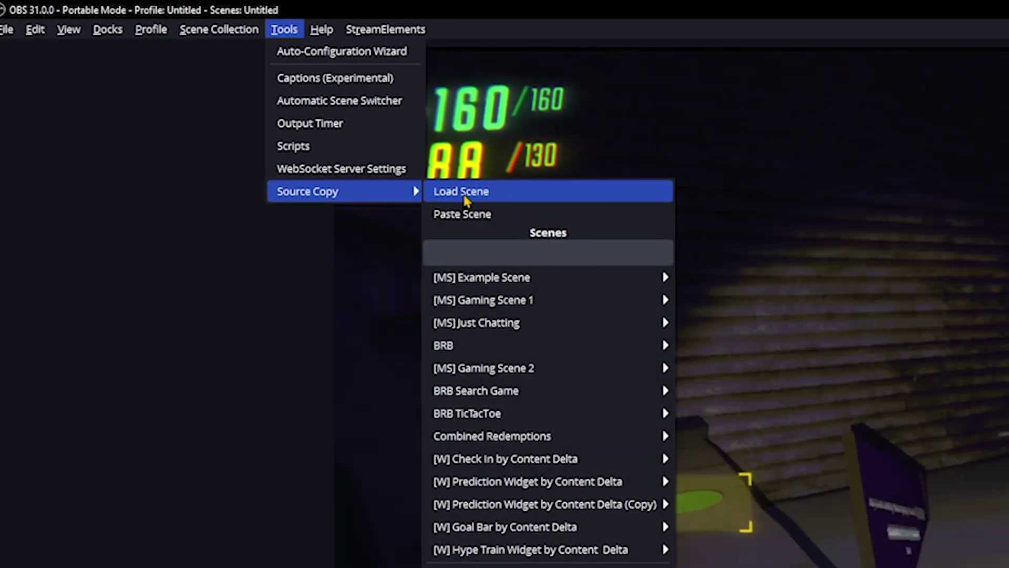
pyautogui.click(443, 195)
pyautogui.scroll(6, 68, 131)
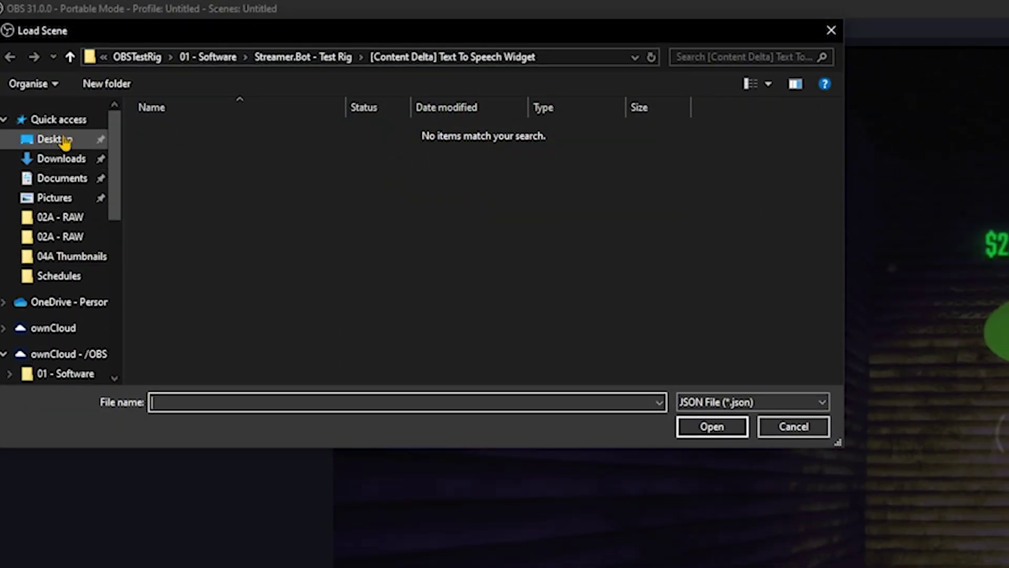
pyautogui.click(61, 138)
pyautogui.doubleClick(239, 302)
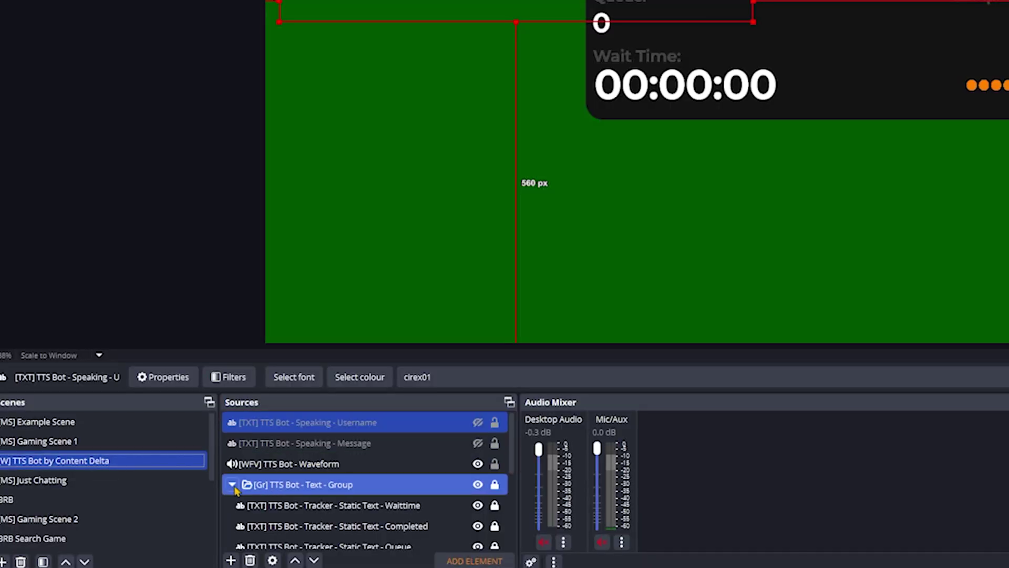
# - Open the Header - Icon source's filters and browse for its Call.png mask image
pyautogui.click(231, 483)
pyautogui.scroll(-1, 234, 487)
pyautogui.click(234, 486)
pyautogui.scroll(-1, 233, 487)
pyautogui.click(232, 487)
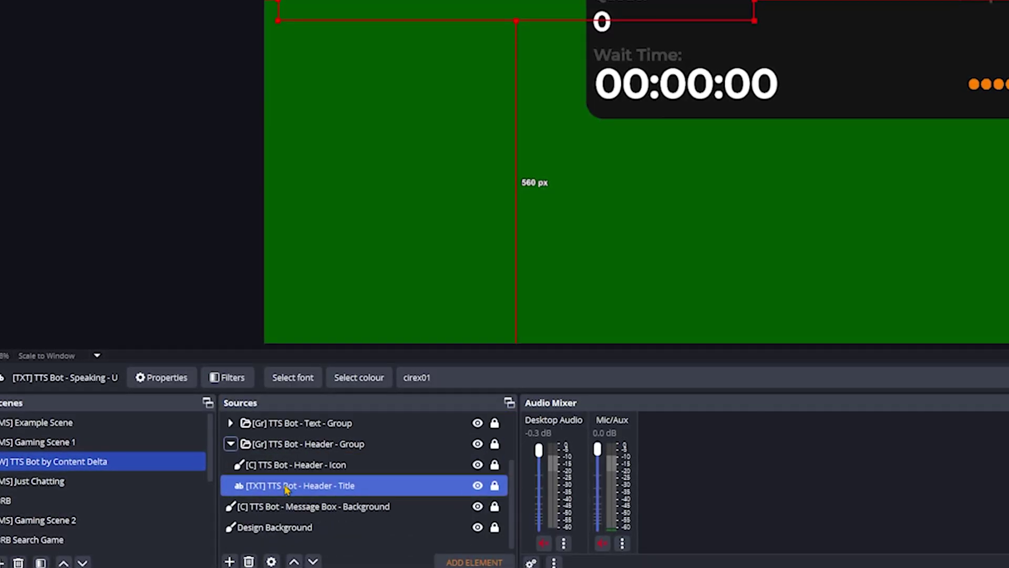
pyautogui.click(448, 464)
pyautogui.rightClick(448, 462)
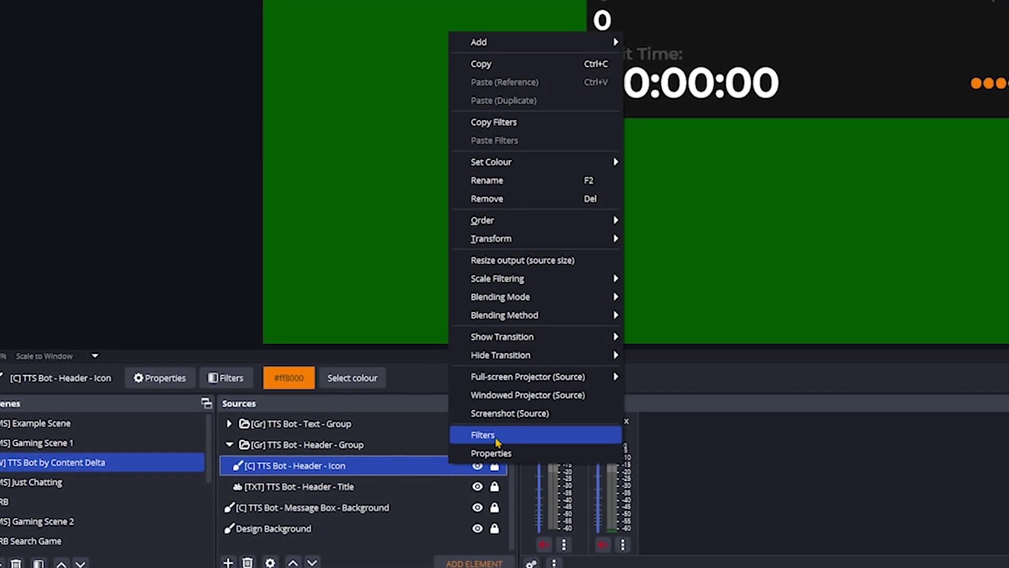
pyautogui.click(496, 439)
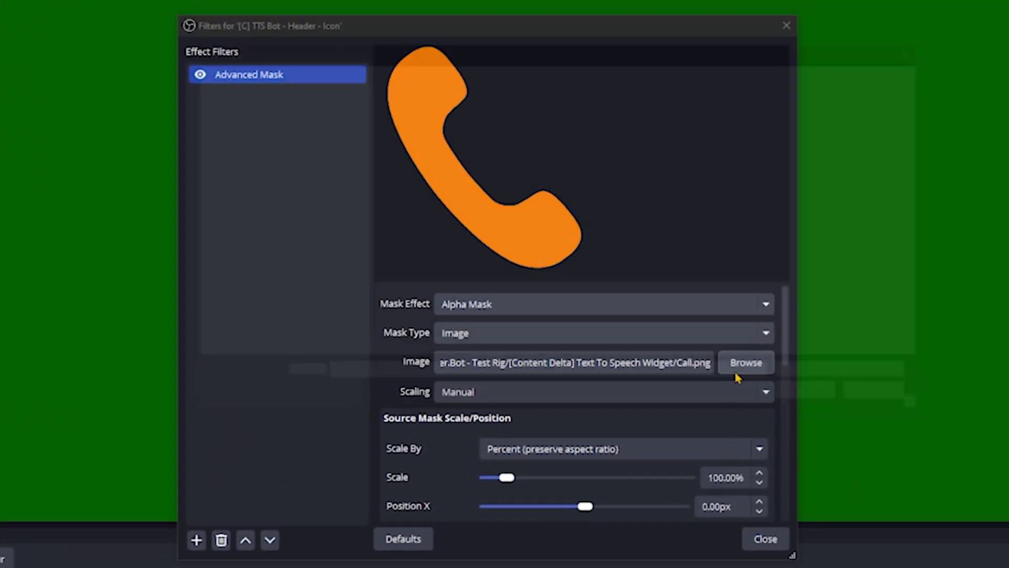
pyautogui.click(795, 335)
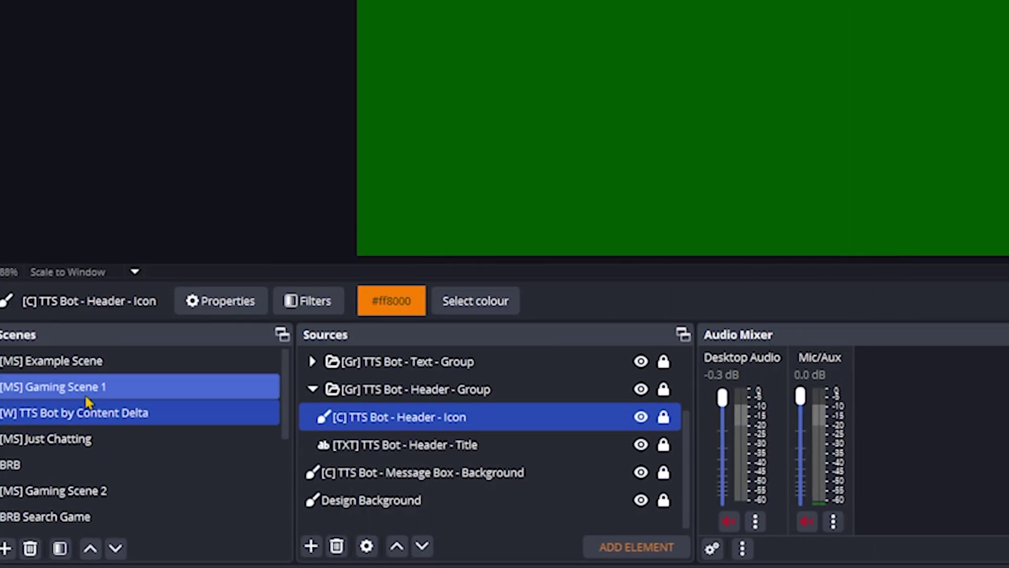
# - Add the existing [W] TTS Bot by Content Delta scene as a source in [MS] Gaming Scene 1
pyautogui.click(85, 398)
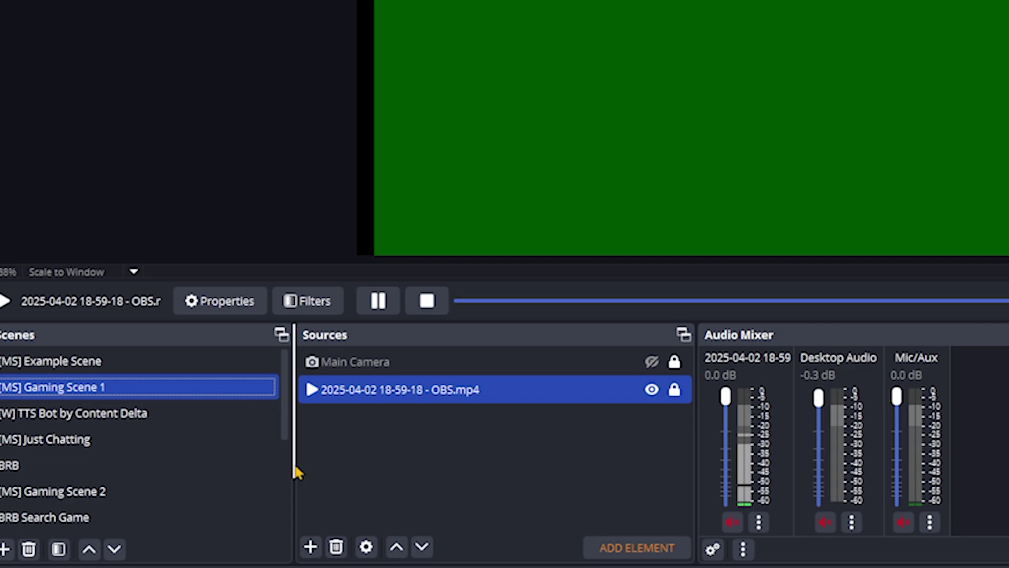
pyautogui.click(310, 546)
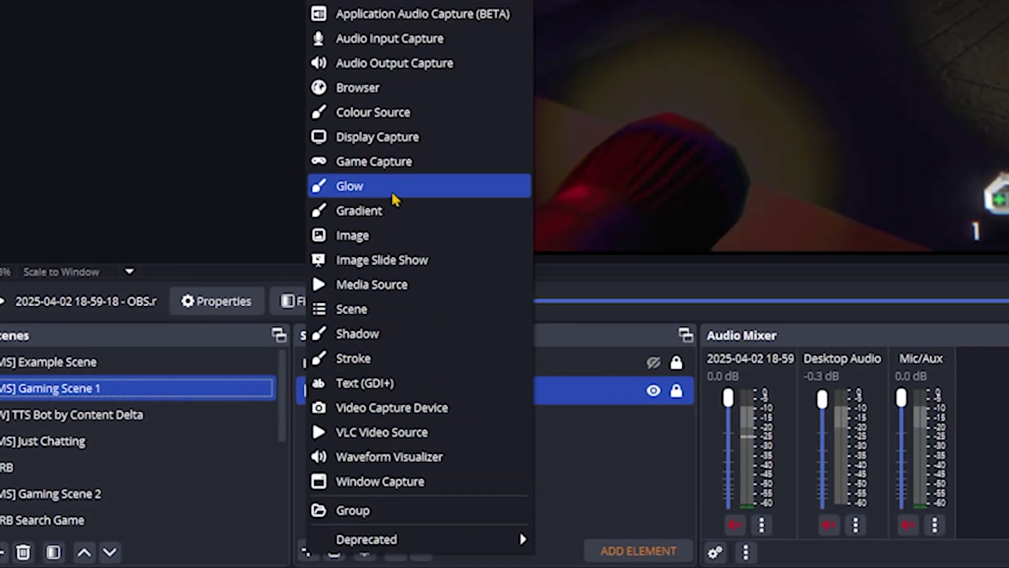
pyautogui.press('Escape')
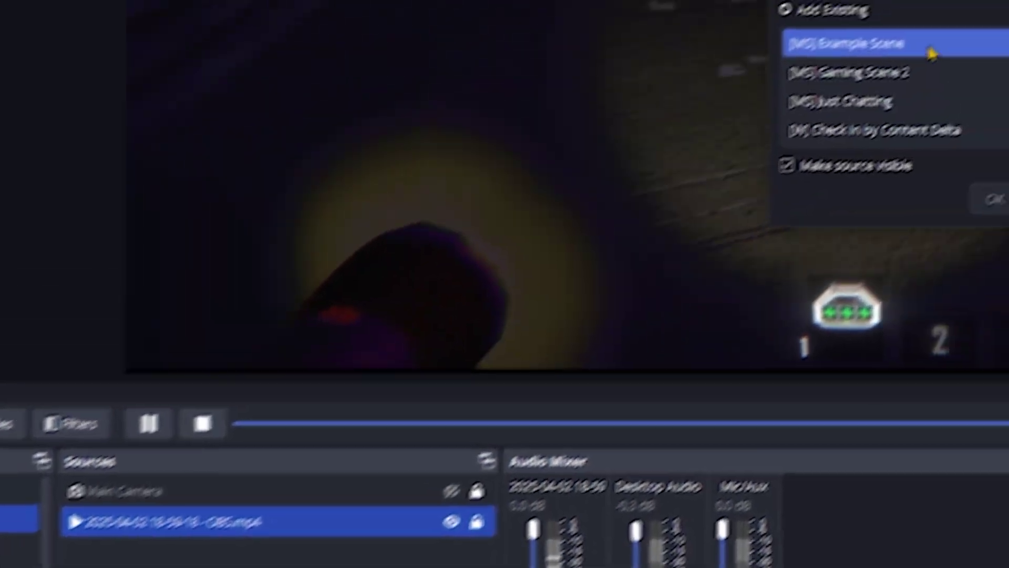
pyautogui.scroll(-2, 983, 18)
pyautogui.scroll(-1, 983, 18)
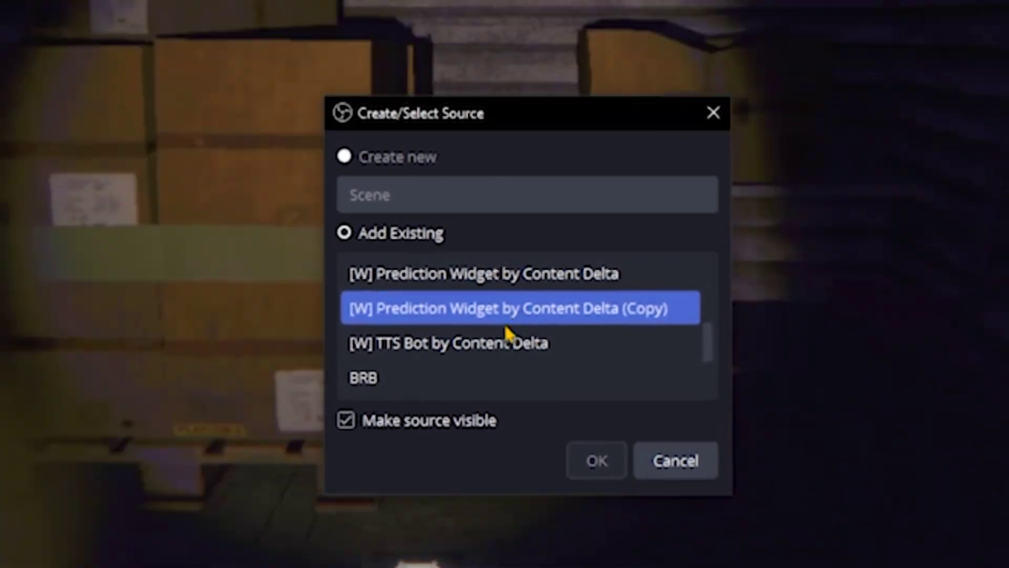
pyautogui.click(547, 325)
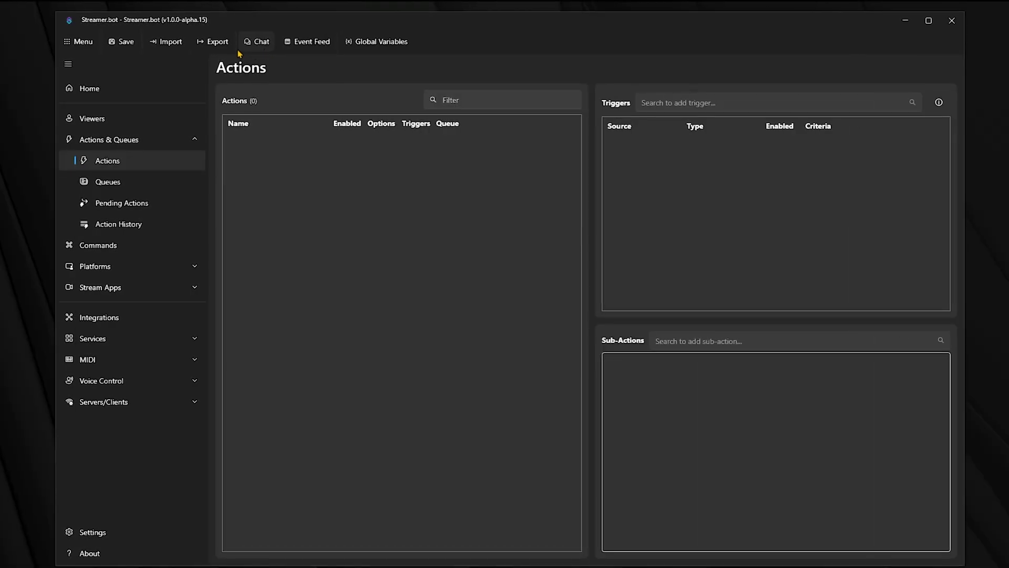
# - Import the twelve TTS Bot actions from the SB Import file via the Import String box
pyautogui.click(180, 43)
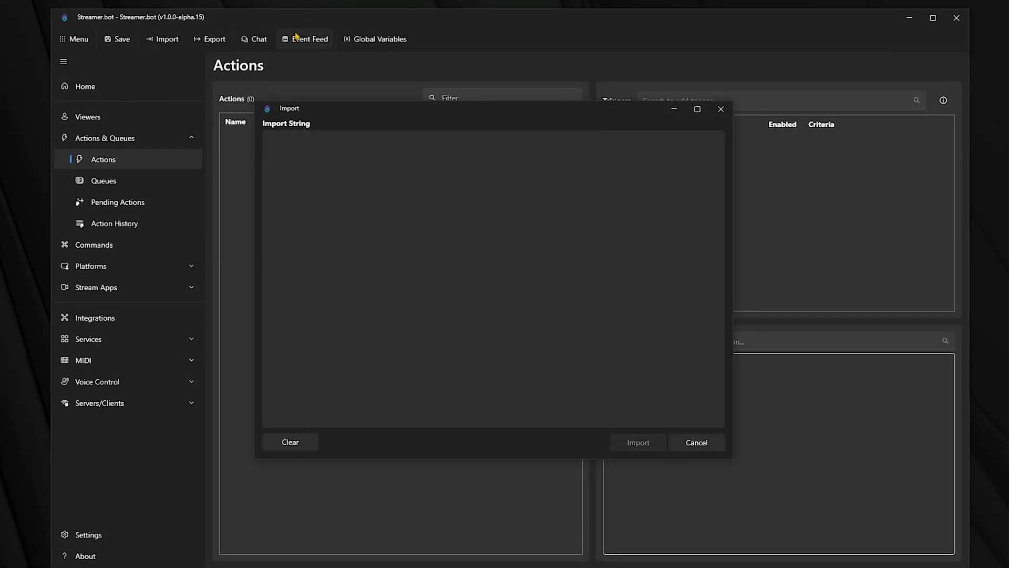
pyautogui.moveTo(439, 186); pyautogui.dragTo(450, 216)
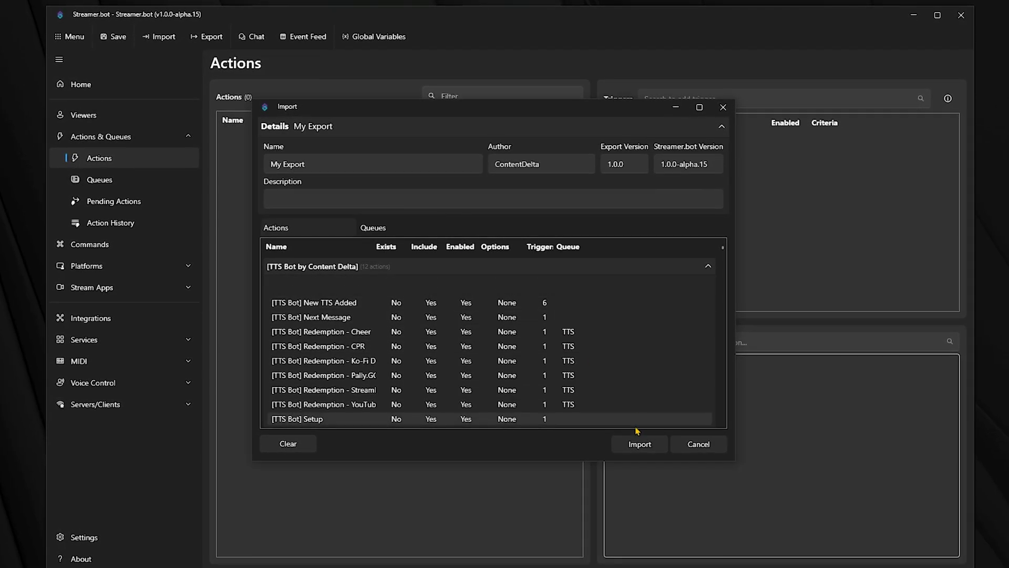
pyautogui.click(638, 445)
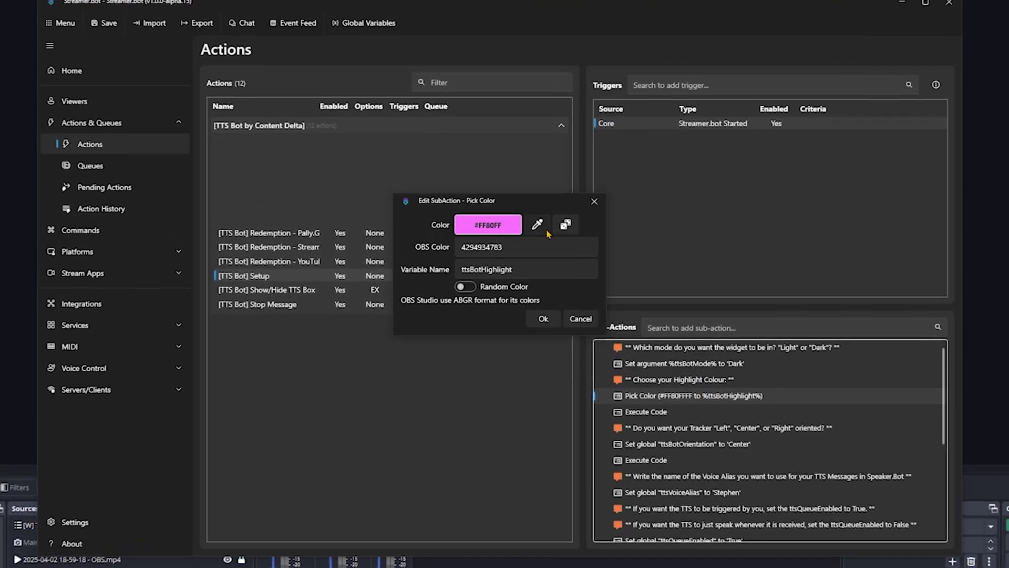
pyautogui.click(499, 225)
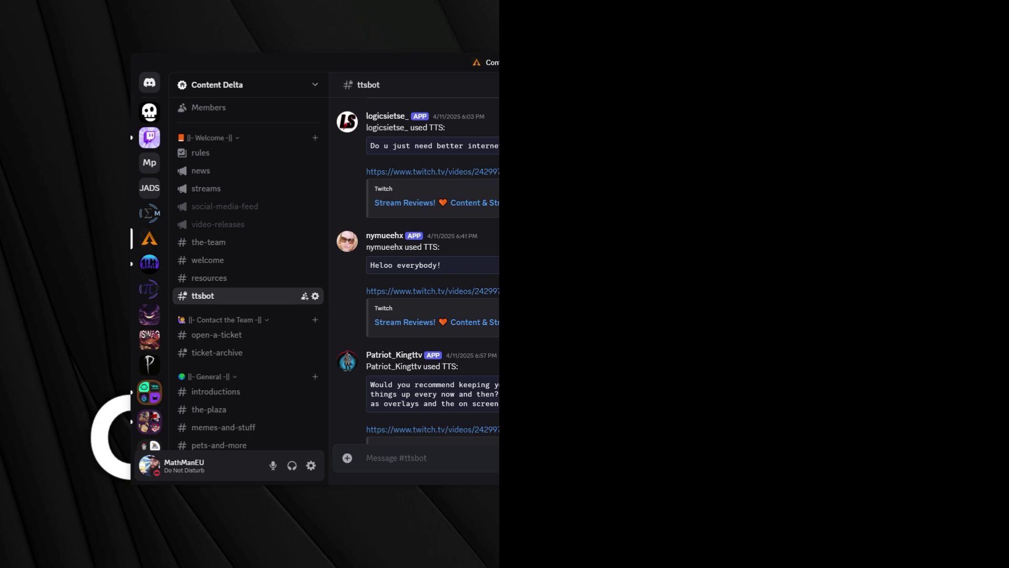
# - Scroll the Discord channel and play the Twitch VOD at a message's timestamp
pyautogui.scroll(-2, 699, 230)
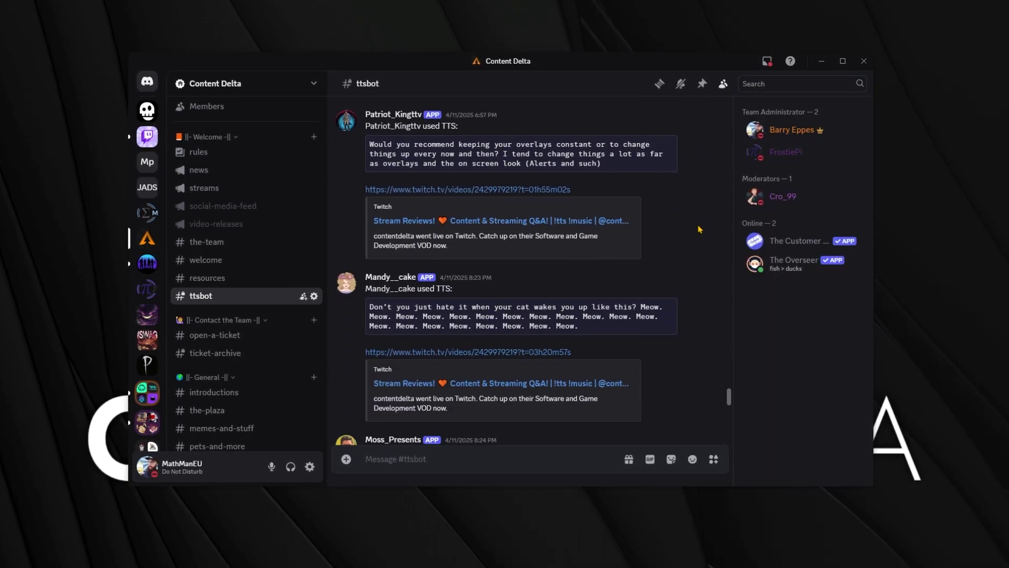
pyautogui.scroll(-2, 699, 230)
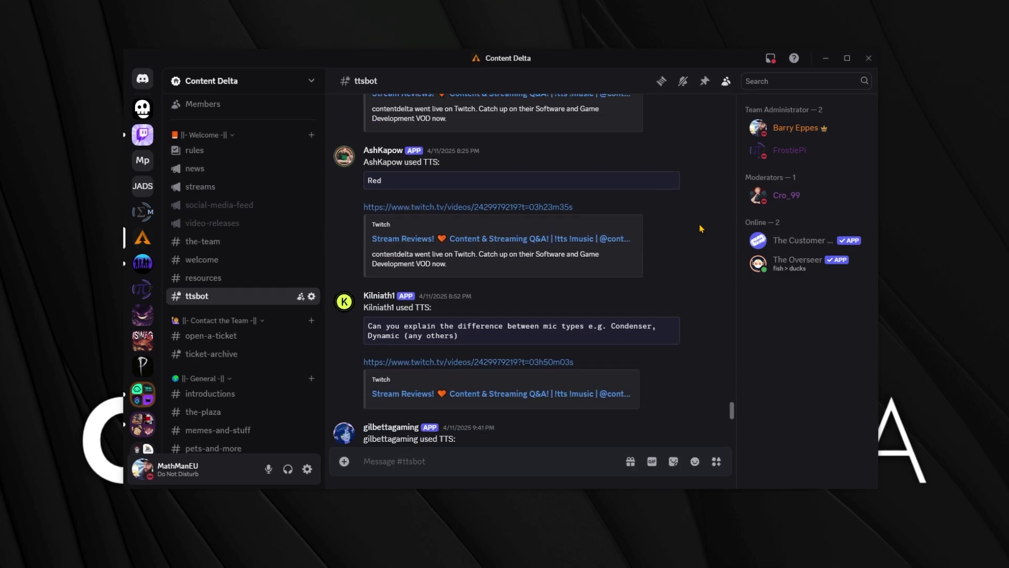
pyautogui.scroll(-3, 700, 229)
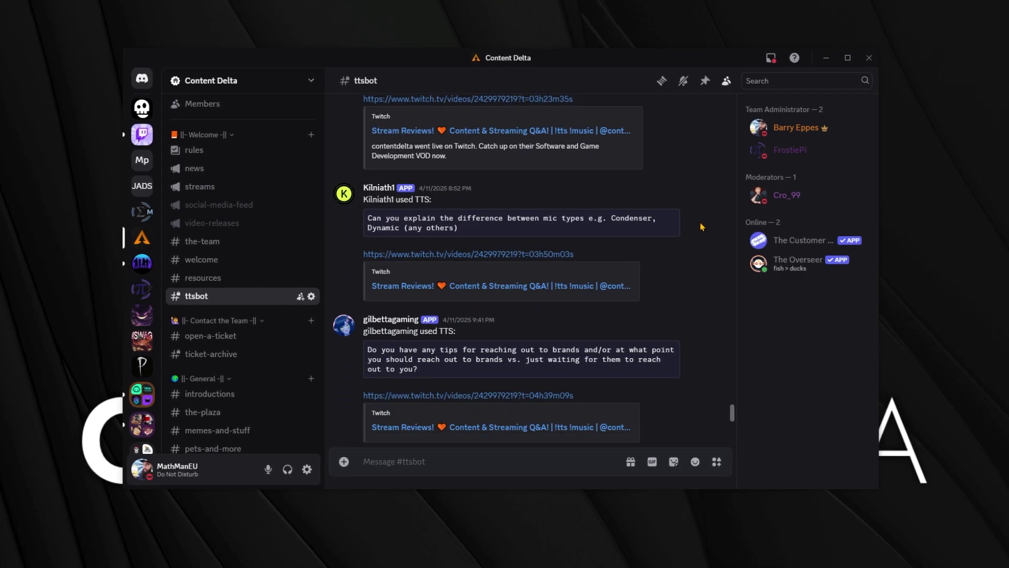
pyautogui.click(559, 256)
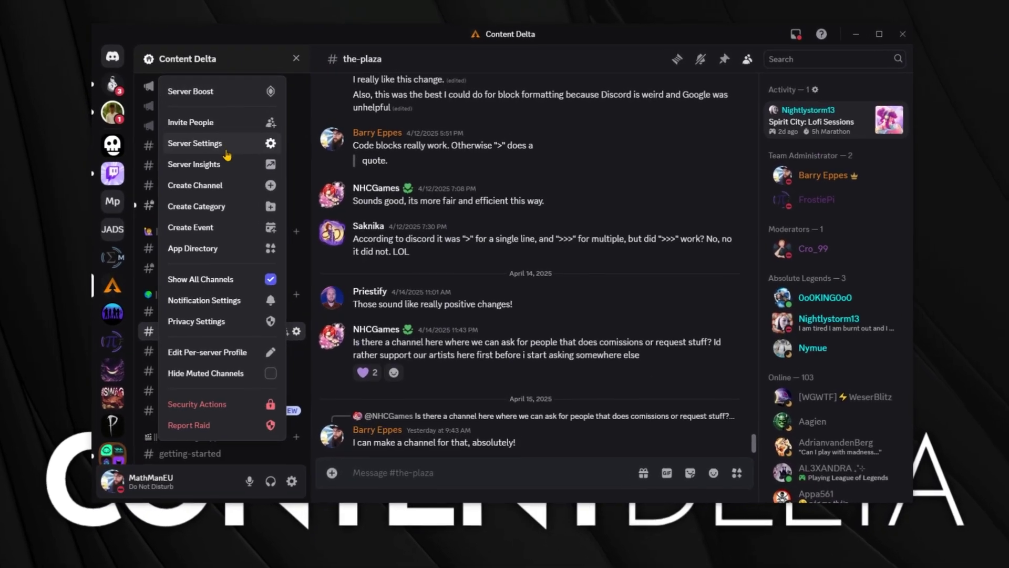
# - In Server Settings' webhooks, set up the TTS Log Bot webhook to post to #ttsbot
pyautogui.click(226, 153)
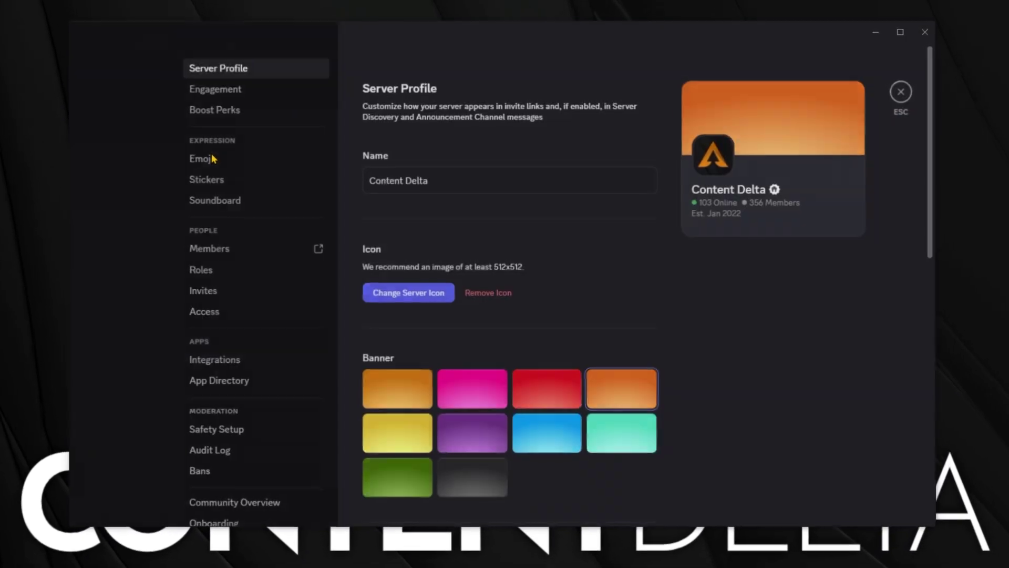
pyautogui.click(216, 377)
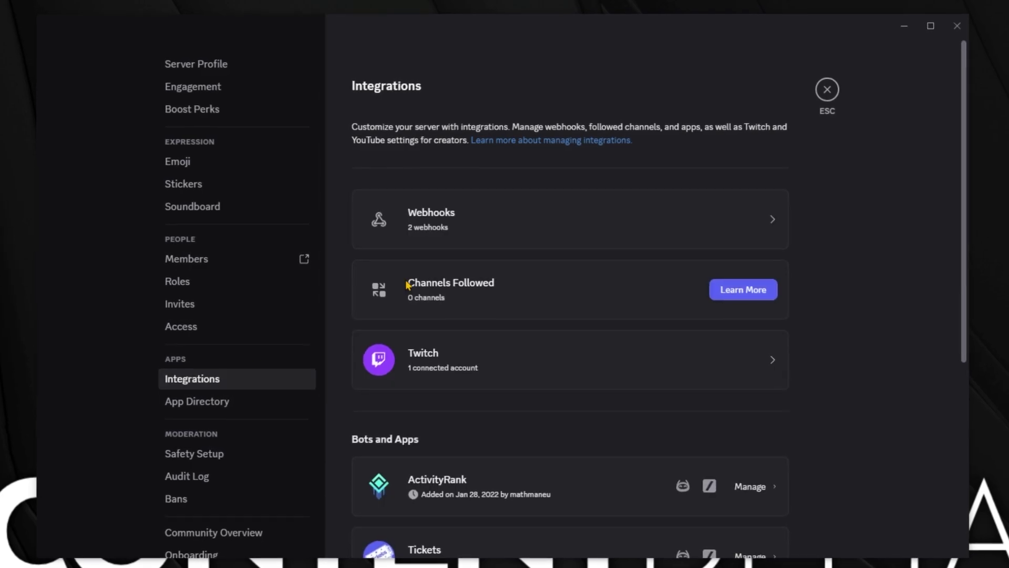
pyautogui.click(487, 224)
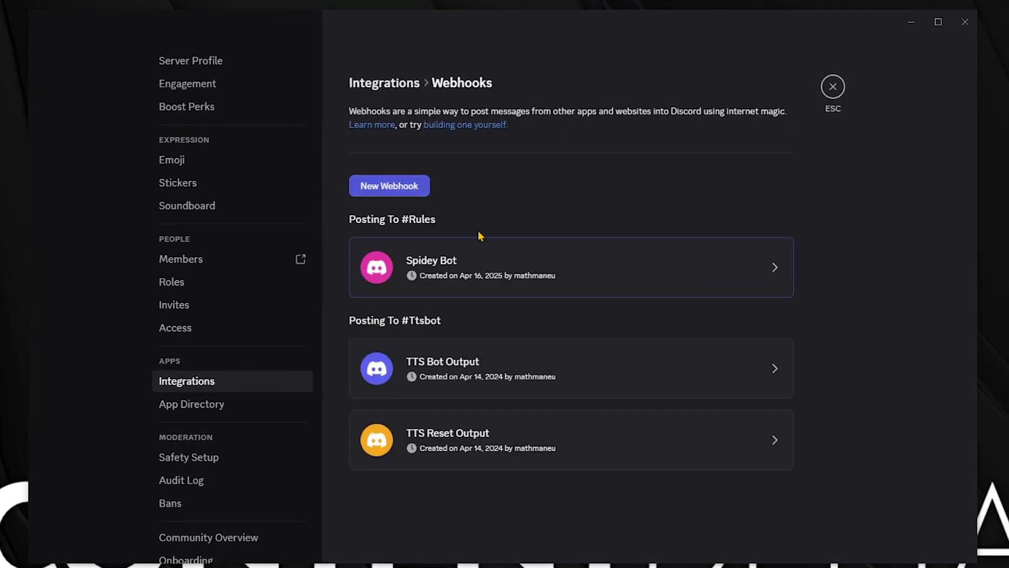
pyautogui.click(518, 276)
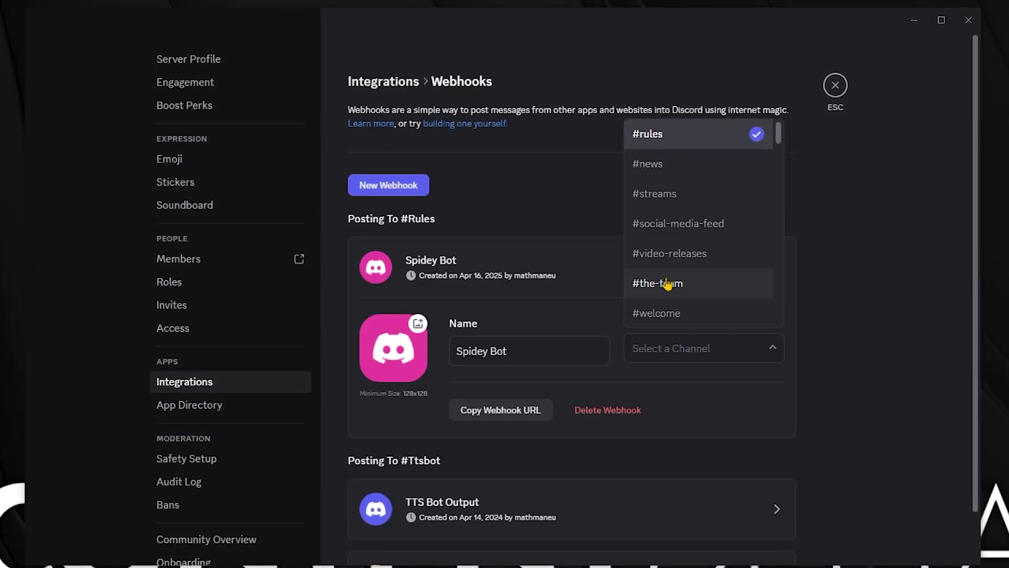
pyautogui.scroll(-3, 667, 284)
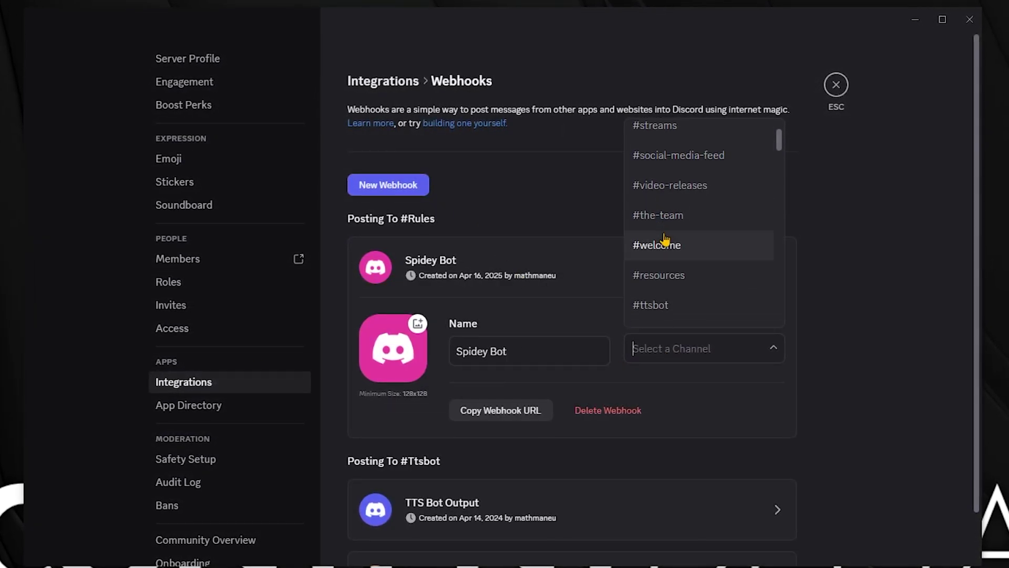
pyautogui.click(652, 237)
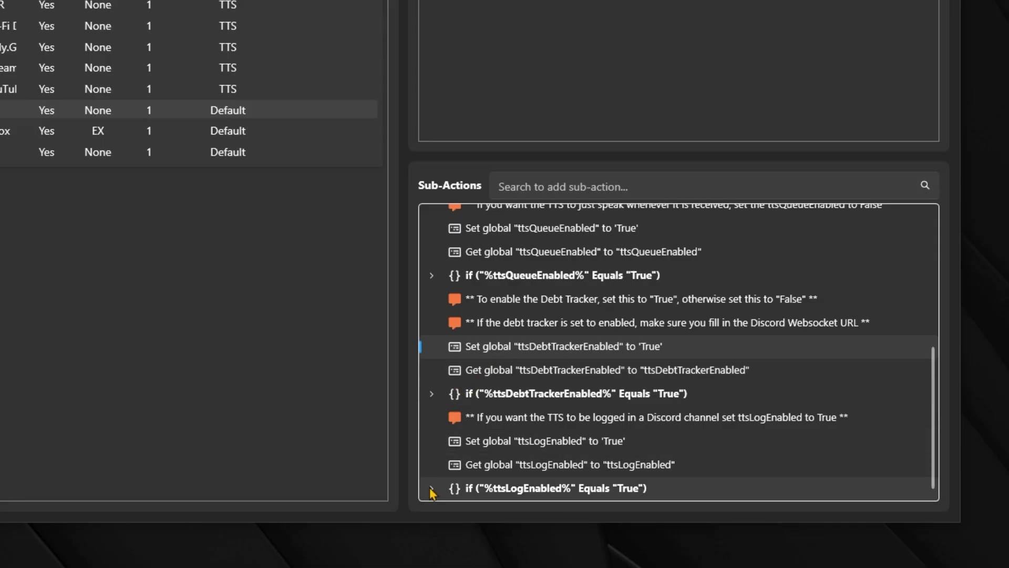
# - Replace the ttsLogDiscordUrl global's value with the pasted Discord webhook URL and confirm
pyautogui.click(431, 488)
pyautogui.doubleClick(499, 462)
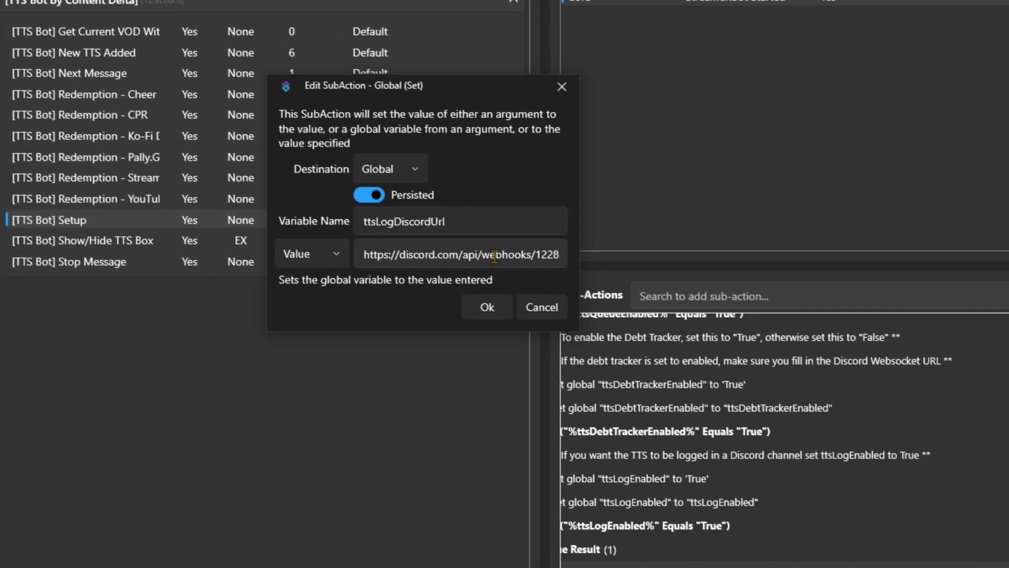
pyautogui.tripleClick(495, 256)
pyautogui.hotkey('ctrl', 'v')
pyautogui.click(488, 308)
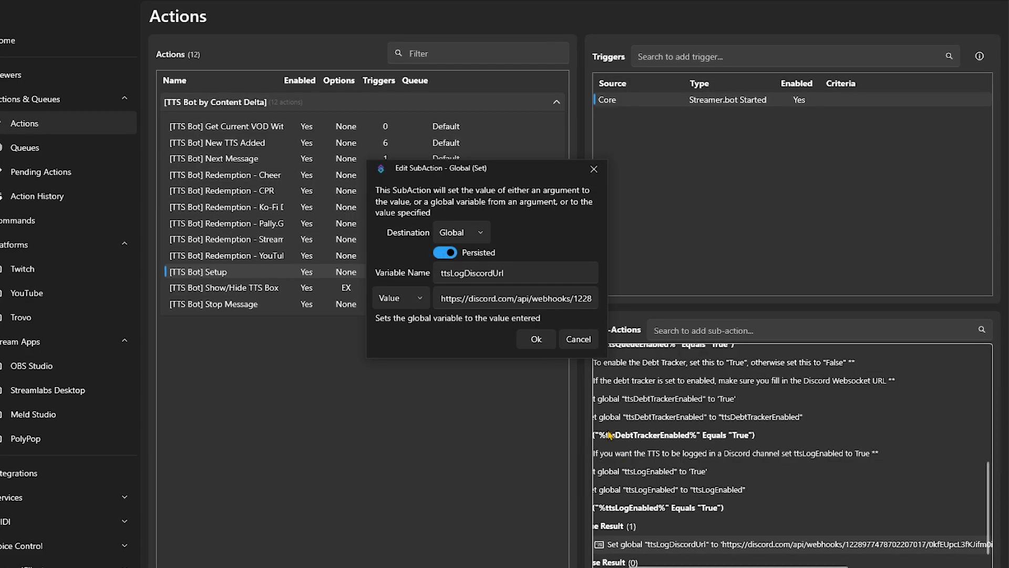
pyautogui.click(544, 335)
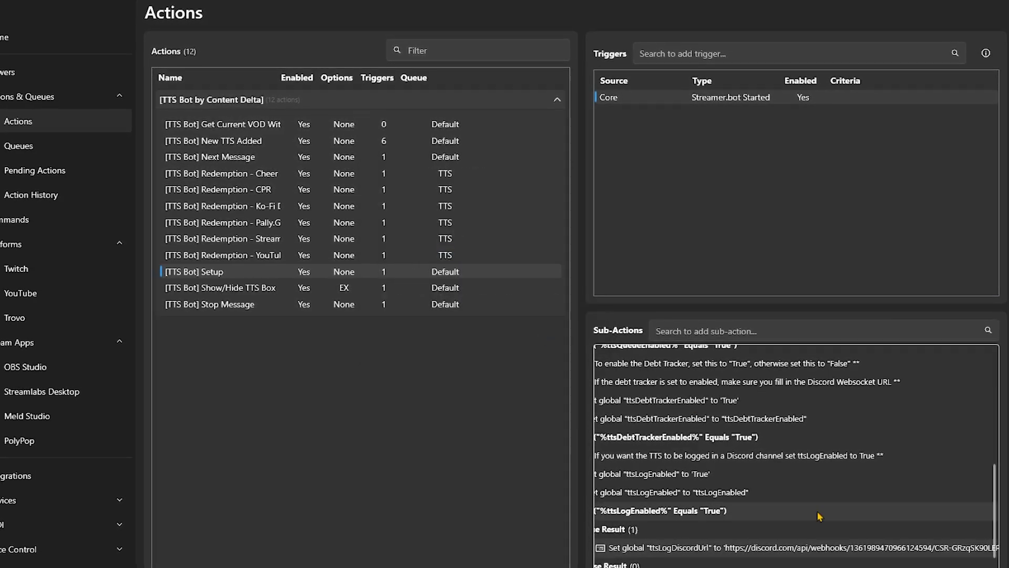